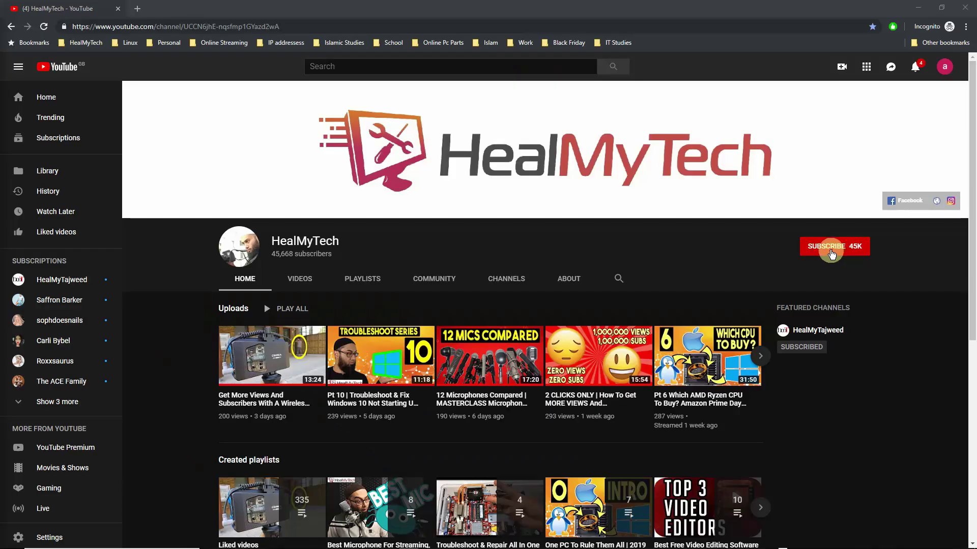
# Subscribe to HealMyTech using the red SUBSCRIBE button on its YouTube channel page.
pyautogui.click(830, 251)
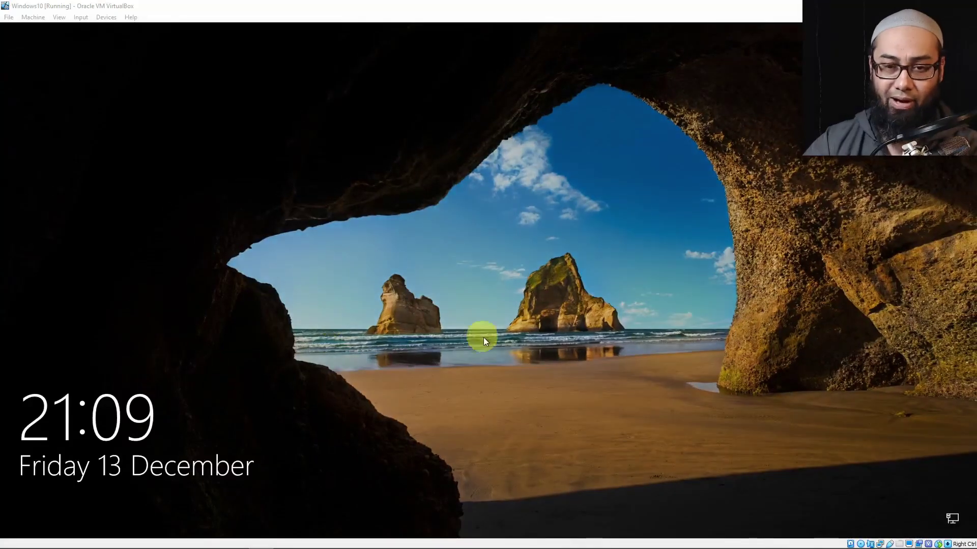
# Sign in to the virtual account with its password from the lock screen.
pyautogui.click(542, 405)
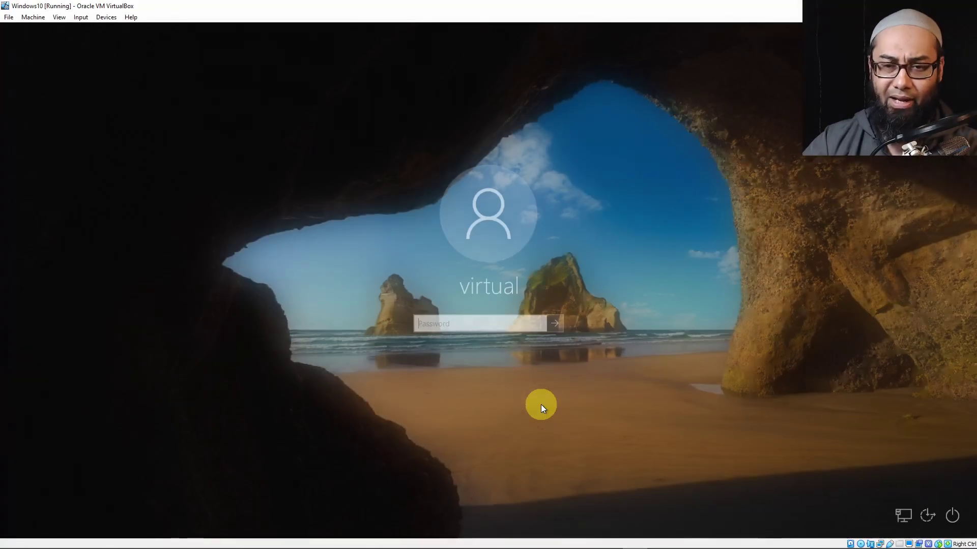
pyautogui.write('password')
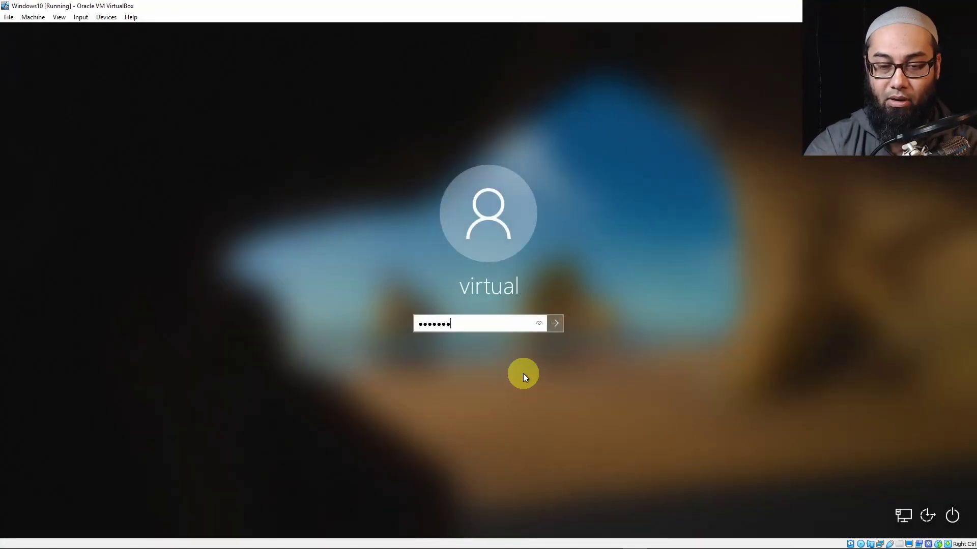
pyautogui.press('Return')
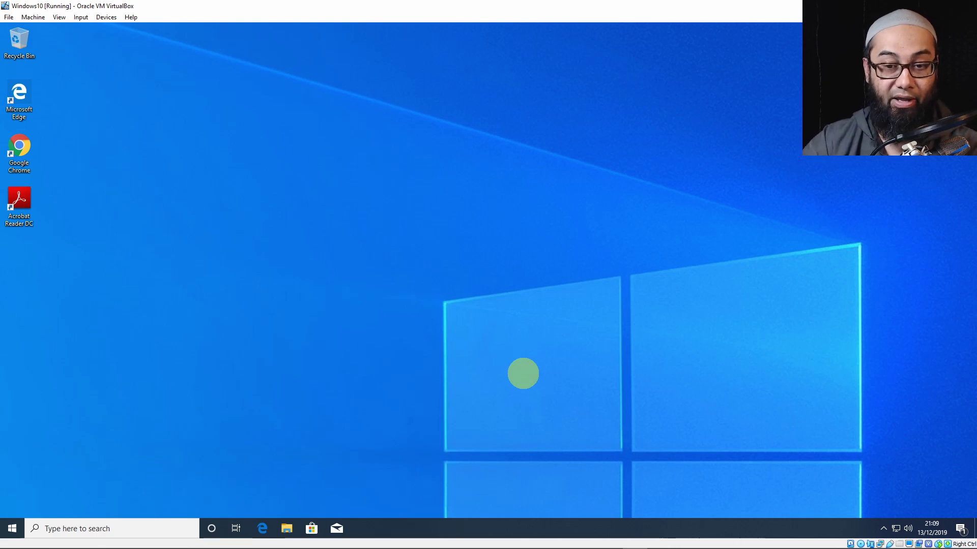
pyautogui.click(13, 529)
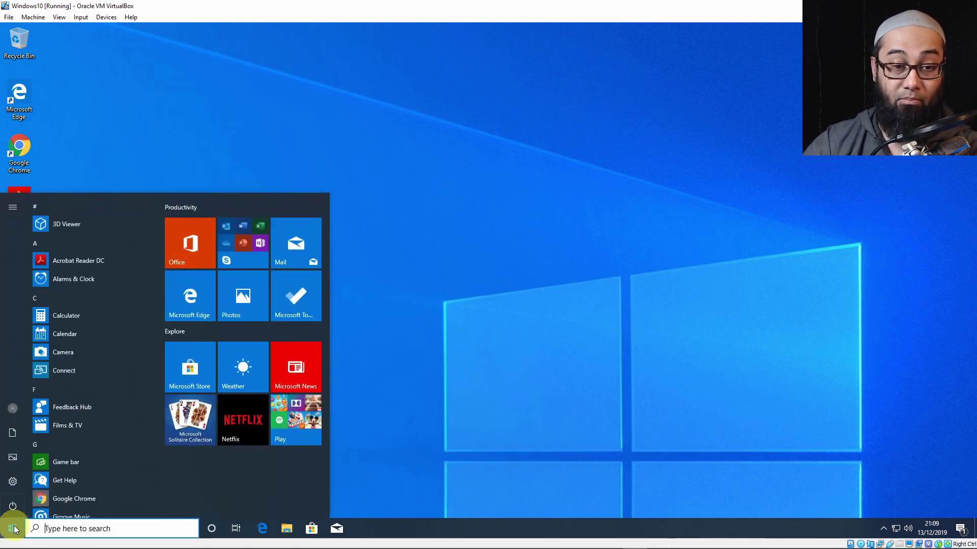
pyautogui.moveTo(11, 408)
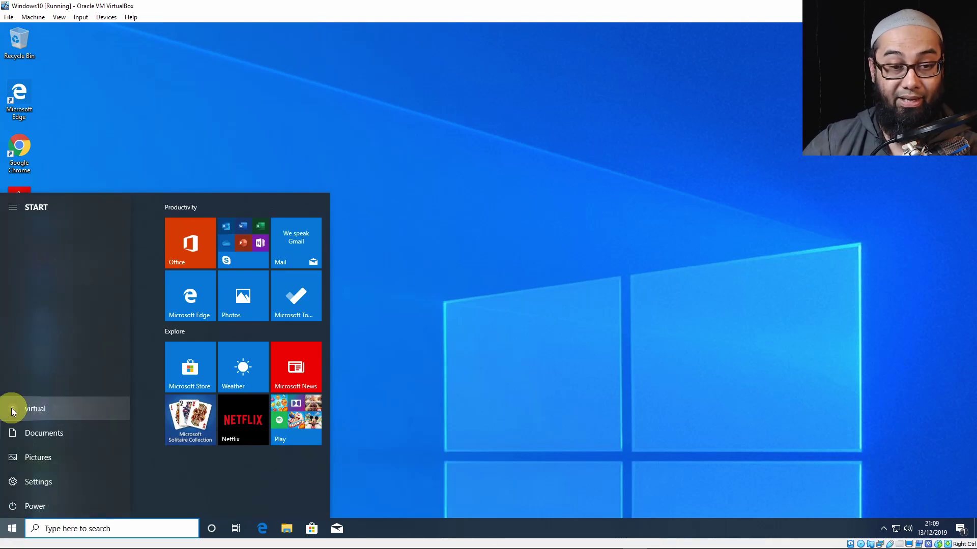
pyautogui.click(11, 408)
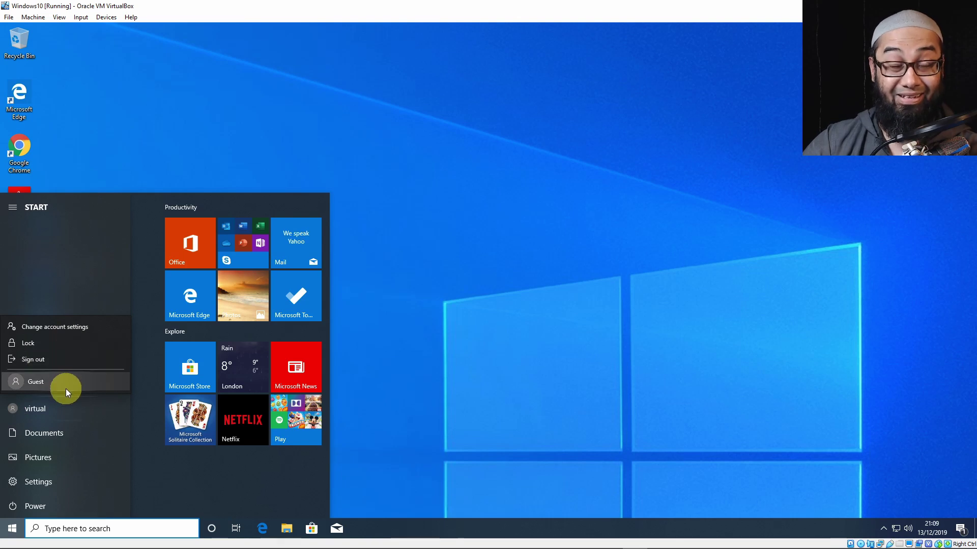
pyautogui.click(9, 411)
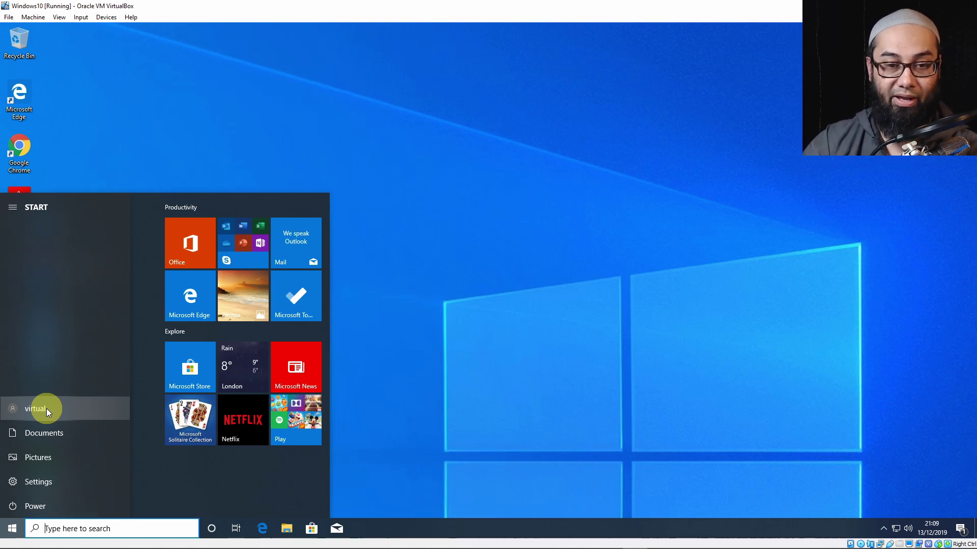
pyautogui.click(432, 395)
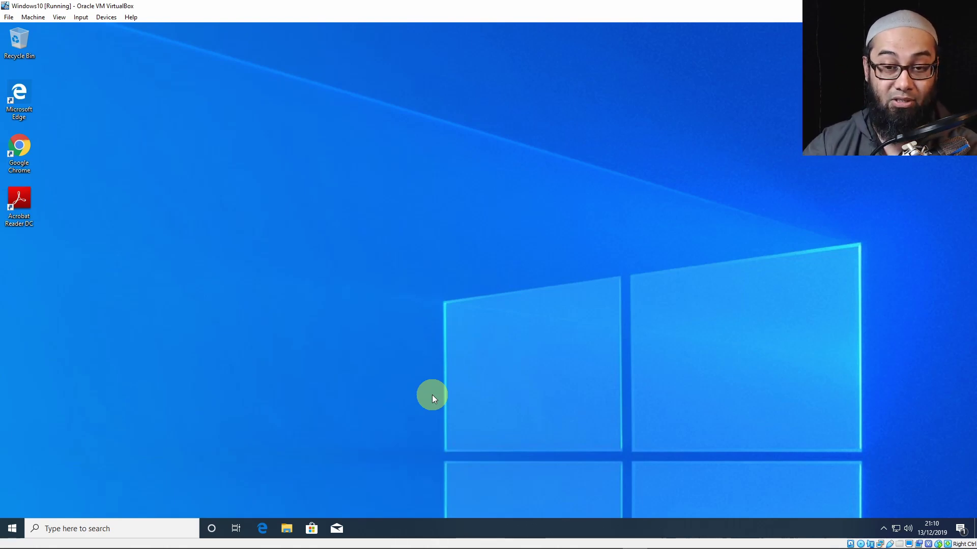
# Open Computer Management maximized, go to Local Users and Groups > Users, and right-click Administrator.
pyautogui.rightClick(12, 531)
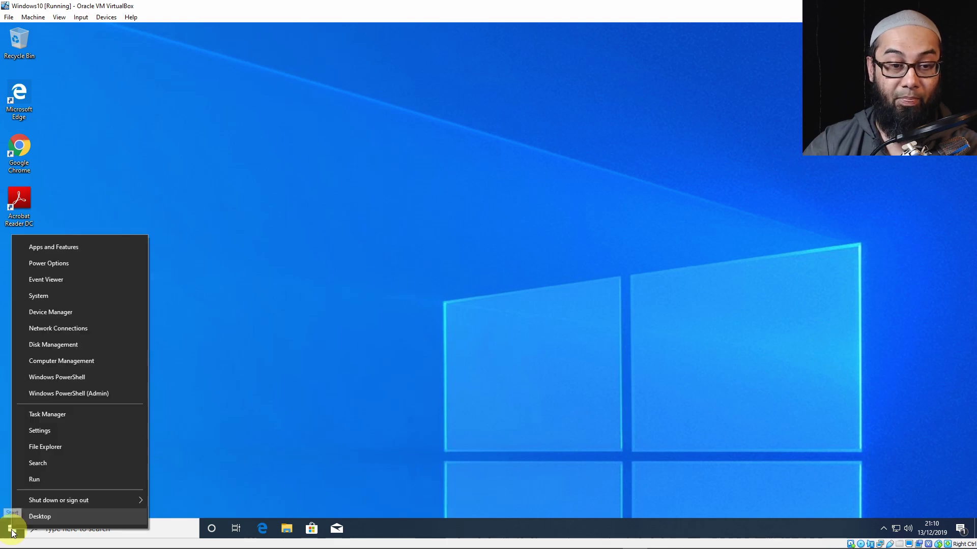
pyautogui.click(63, 362)
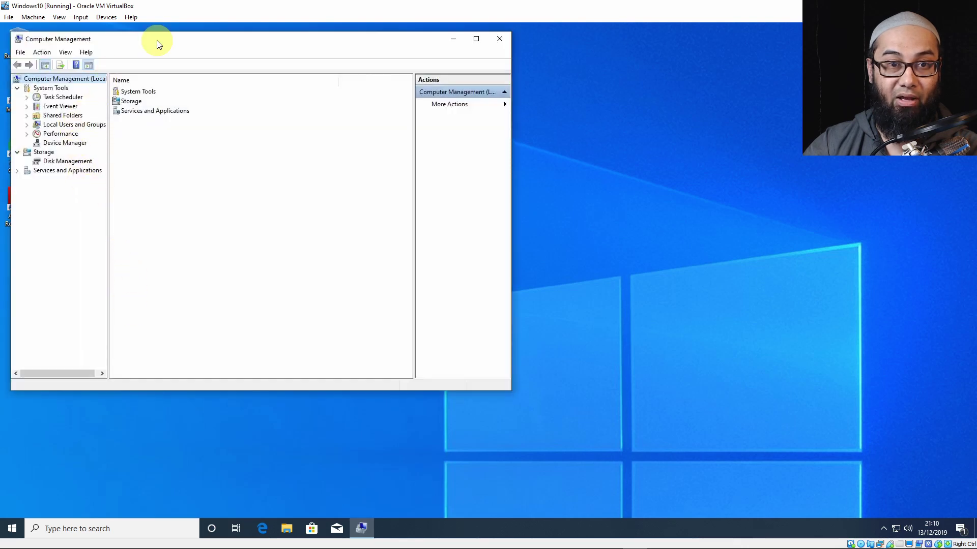
pyautogui.moveTo(157, 41); pyautogui.dragTo(144, 24)
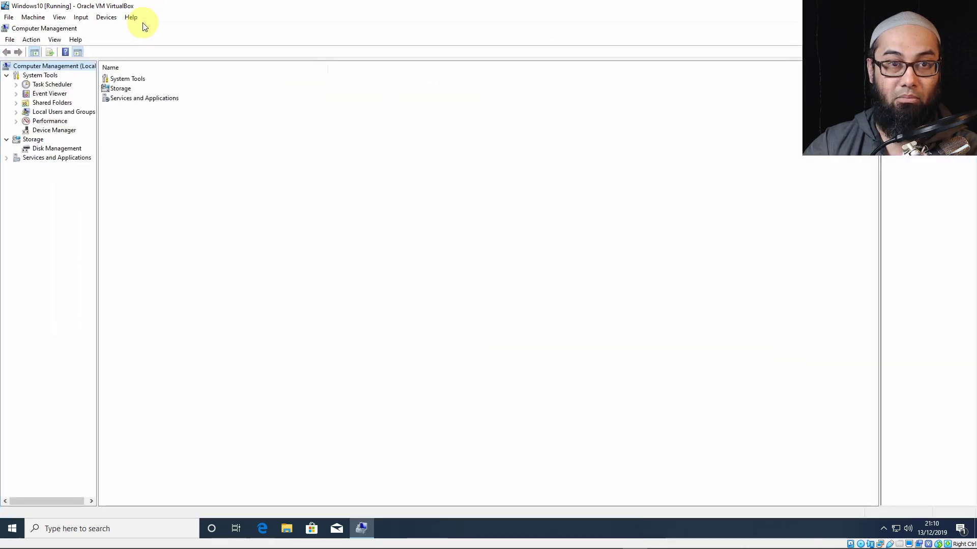
pyautogui.doubleClick(63, 113)
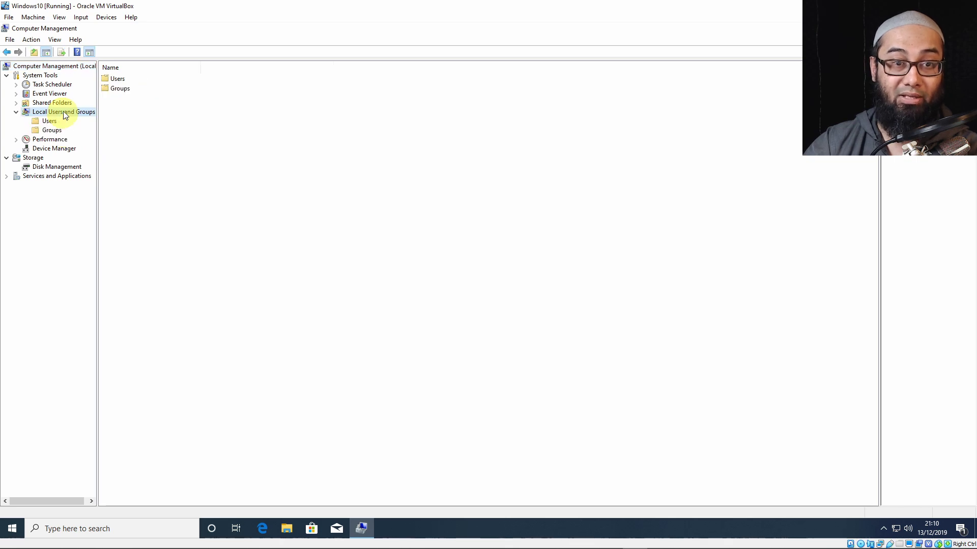
pyautogui.doubleClick(124, 81)
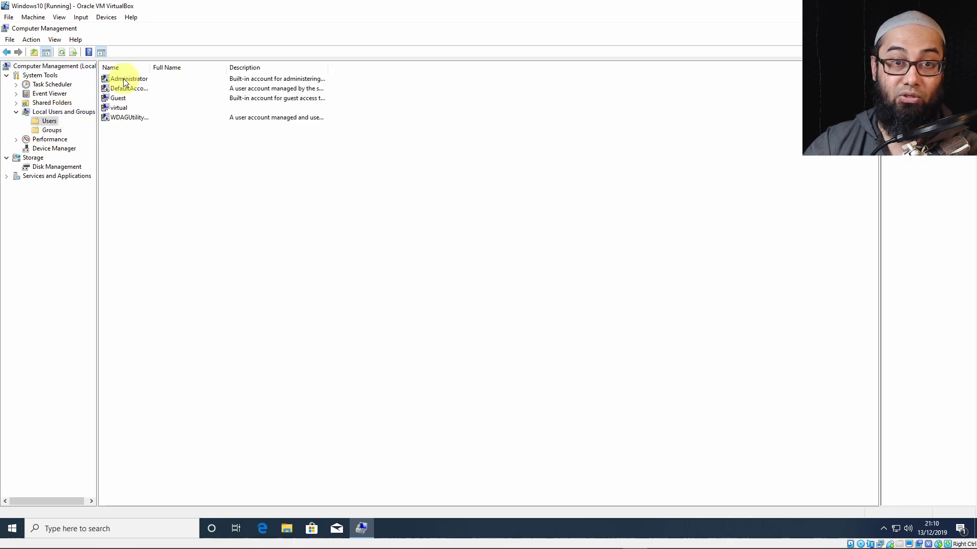
pyautogui.click(208, 80)
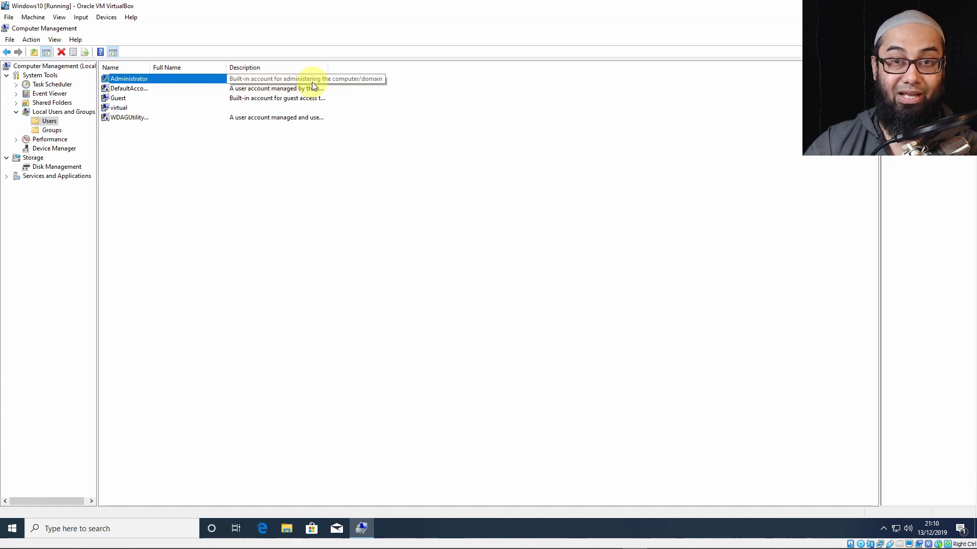
pyautogui.rightClick(248, 81)
# Clear Account is disabled in Administrator Properties, apply, review Member Of and Profile, then OK.
pyautogui.click(294, 141)
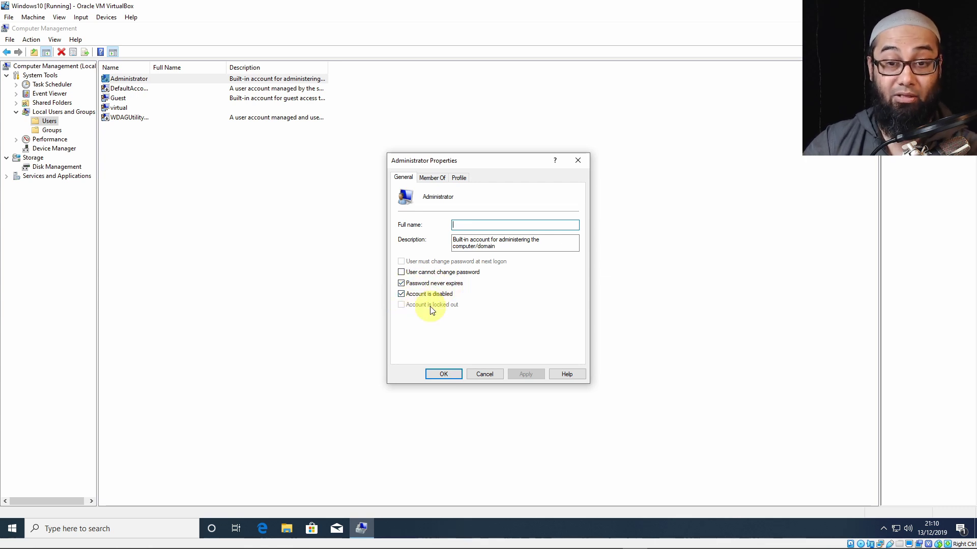
pyautogui.click(402, 294)
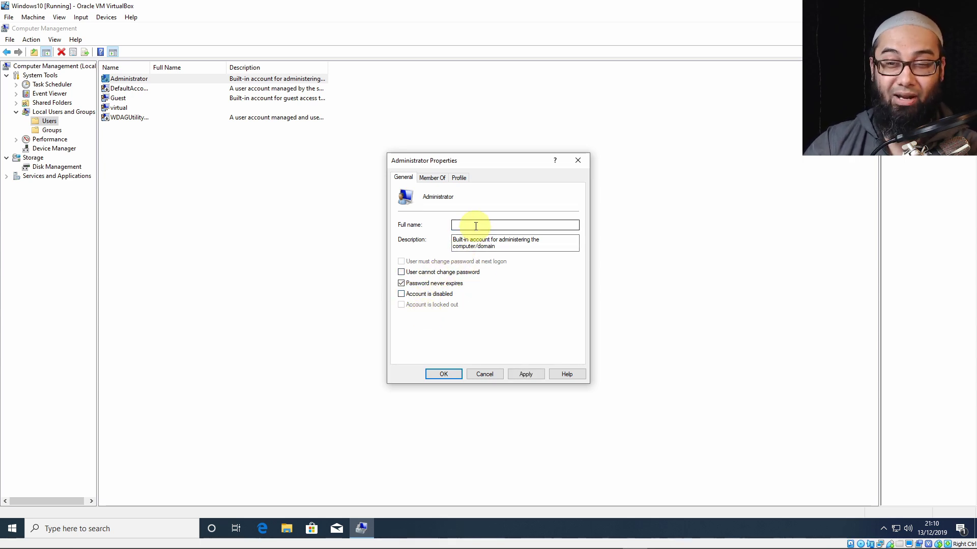
pyautogui.click(524, 375)
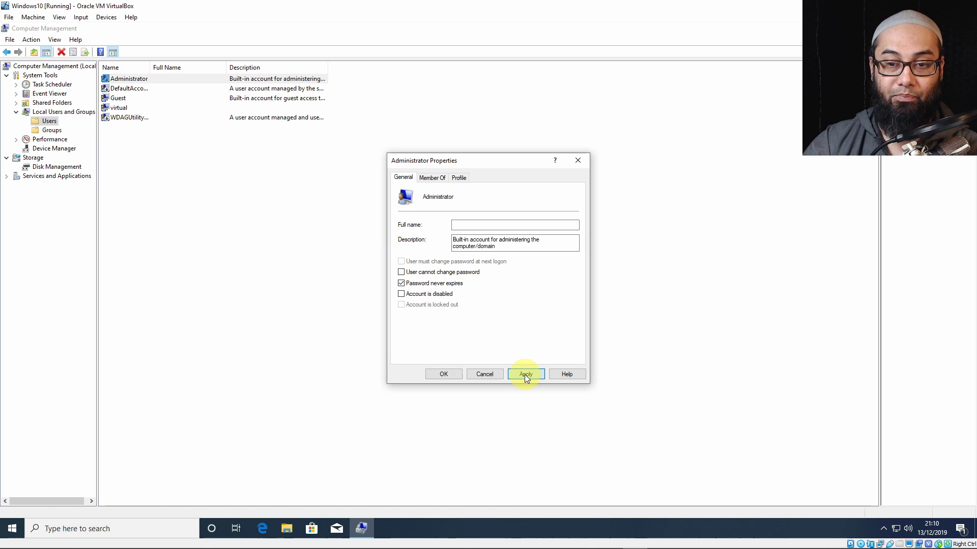
pyautogui.click(434, 180)
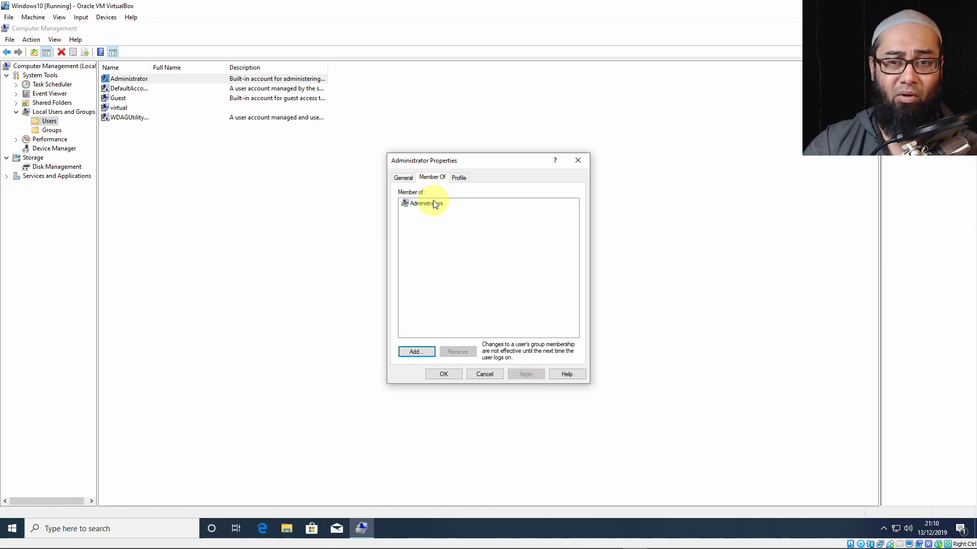
pyautogui.click(457, 178)
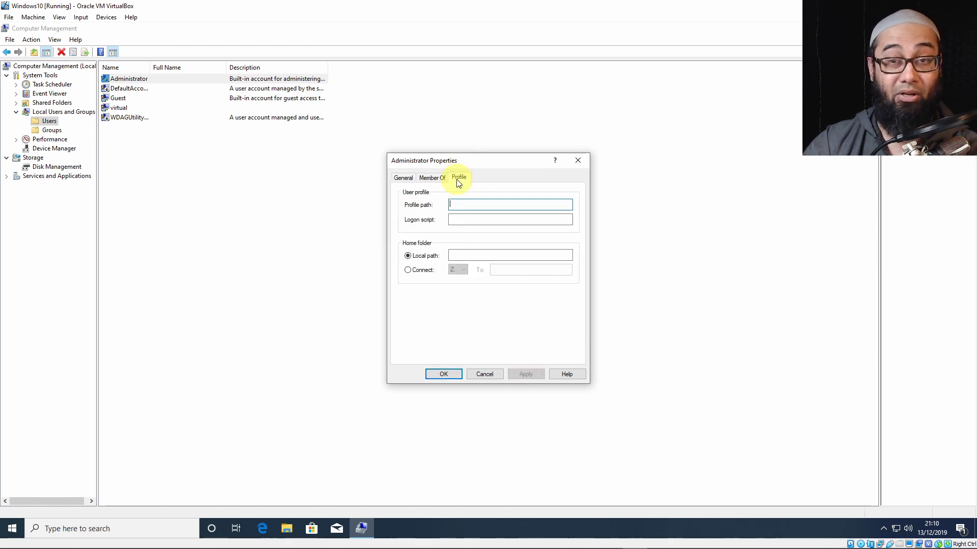
pyautogui.click(403, 179)
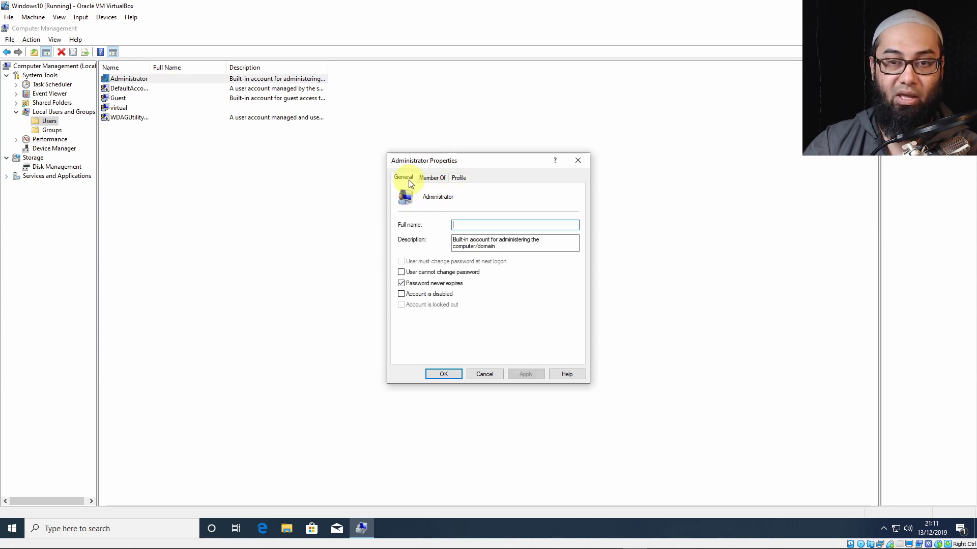
pyautogui.click(444, 375)
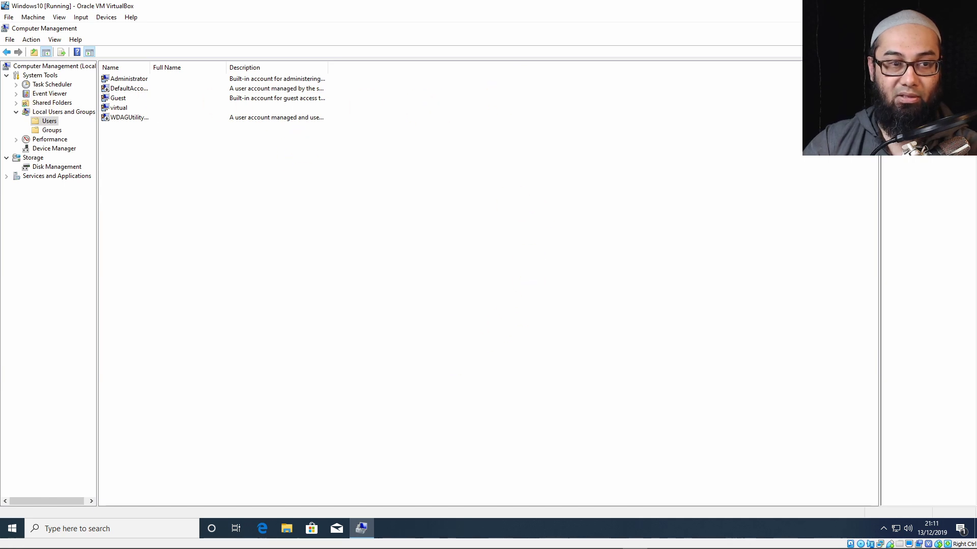
pyautogui.press('super+d')
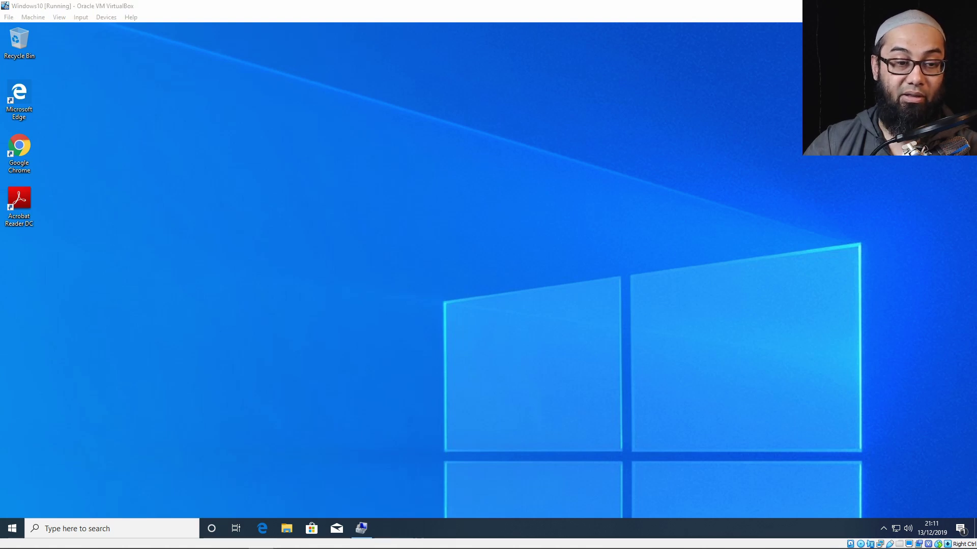
pyautogui.click(13, 529)
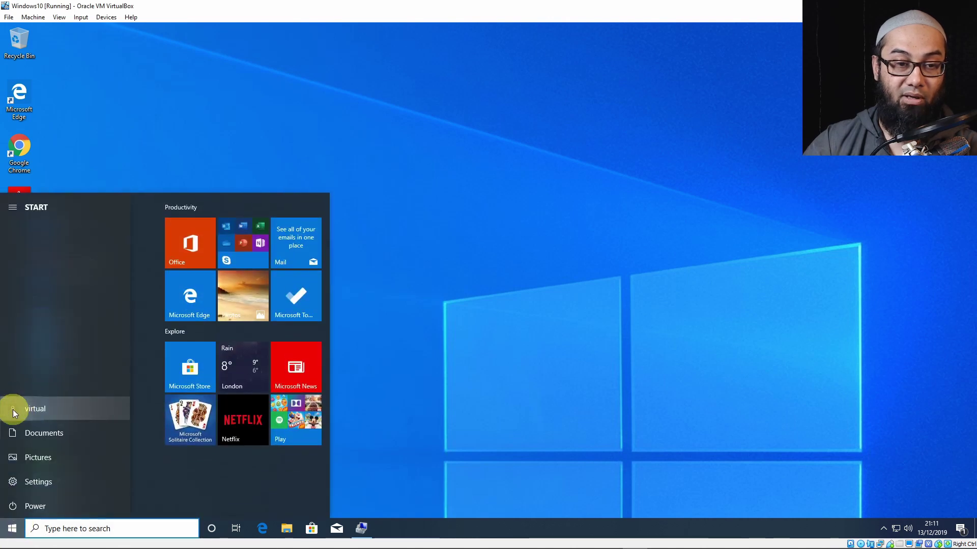
pyautogui.click(13, 410)
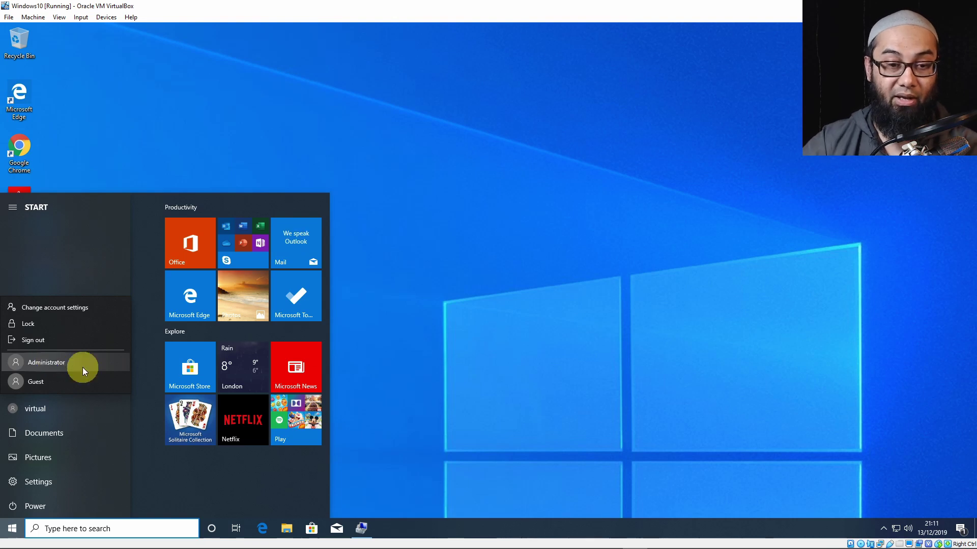
pyautogui.press('Escape')
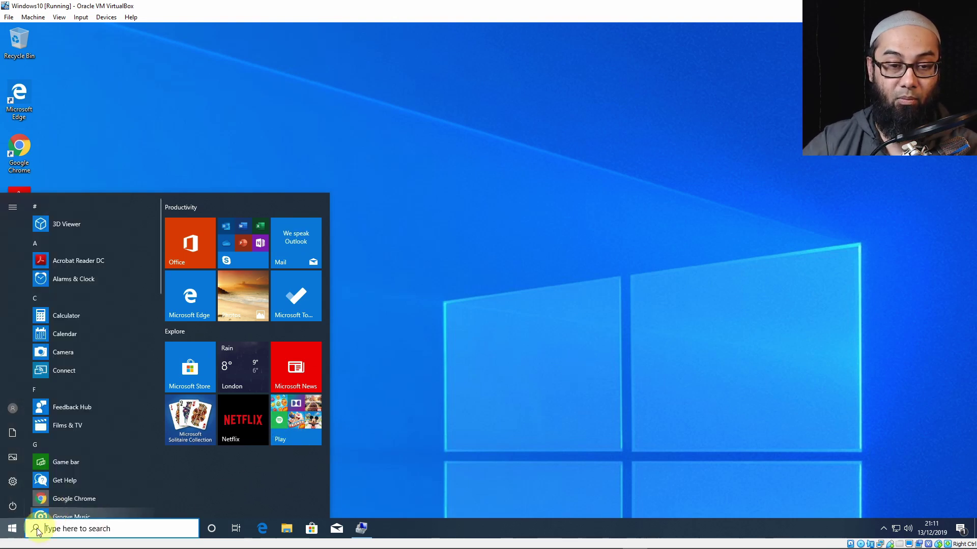
pyautogui.click(370, 529)
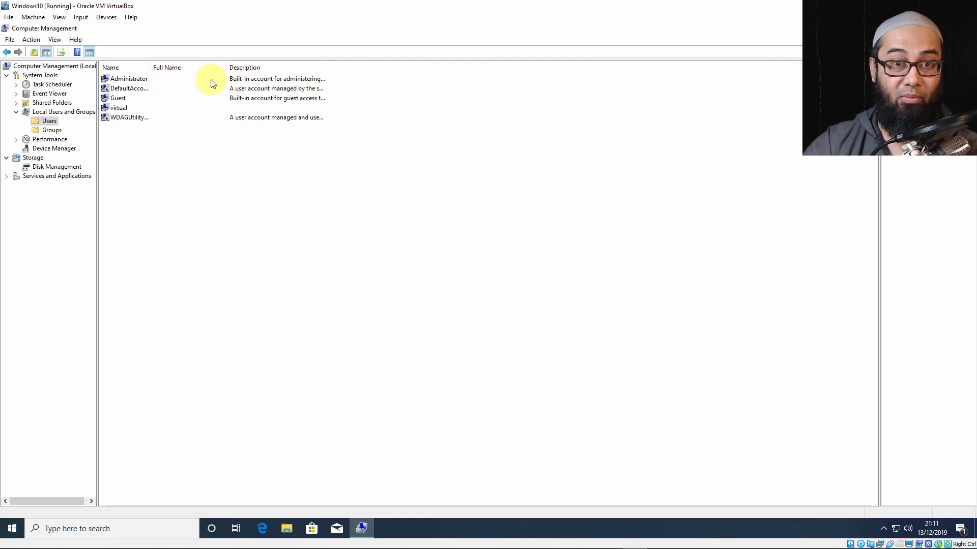
# Reopen Administrator Properties, tick Account is disabled, then Cancel so the change is discarded.
pyautogui.click(234, 81)
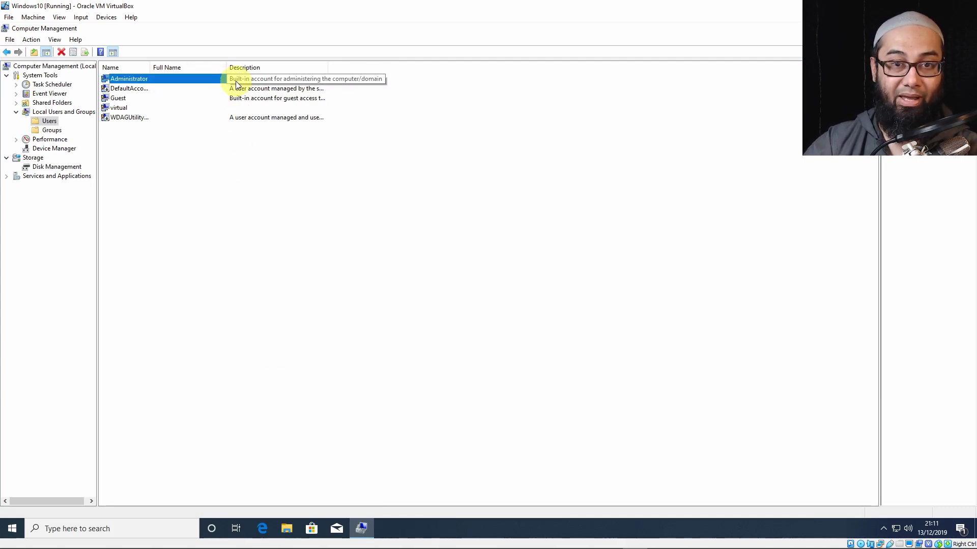
pyautogui.rightClick(236, 81)
pyautogui.click(264, 143)
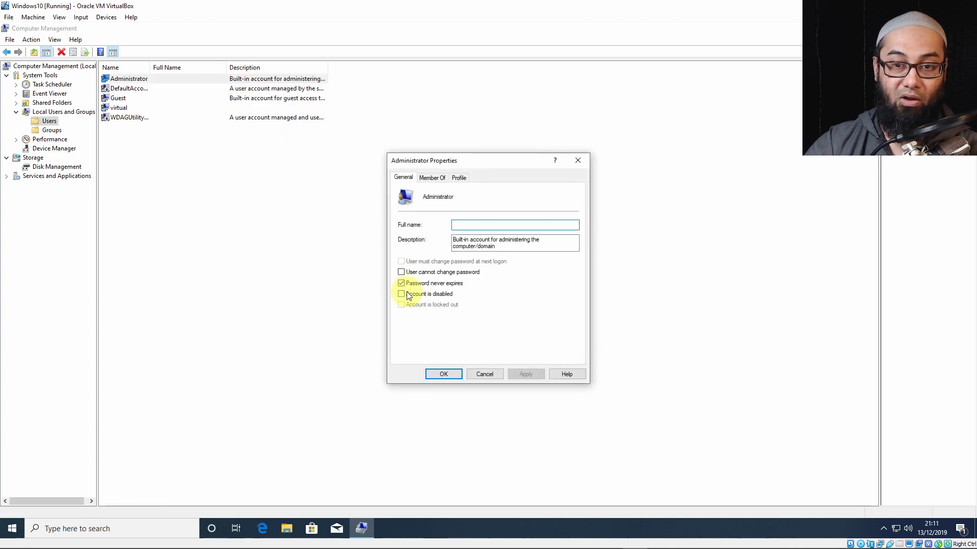
pyautogui.click(403, 294)
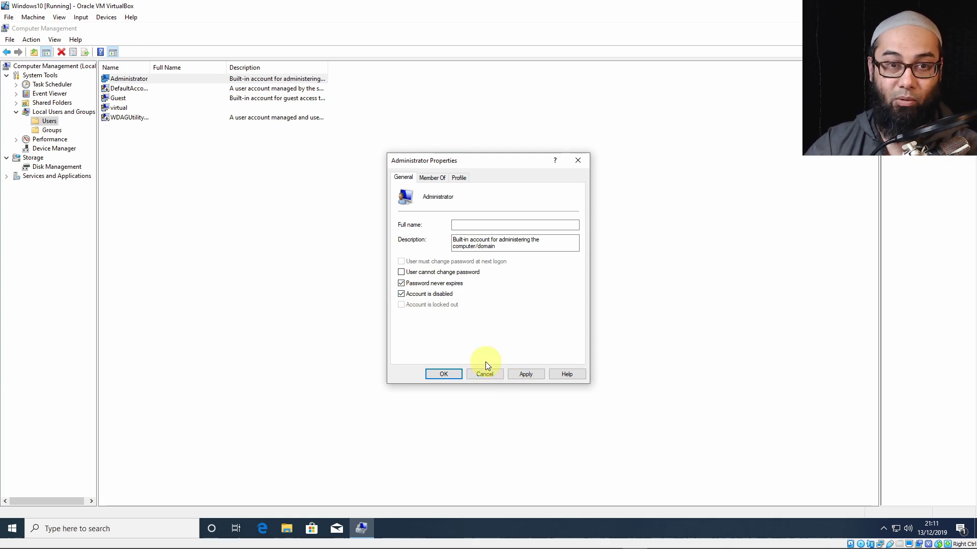
pyautogui.click(491, 375)
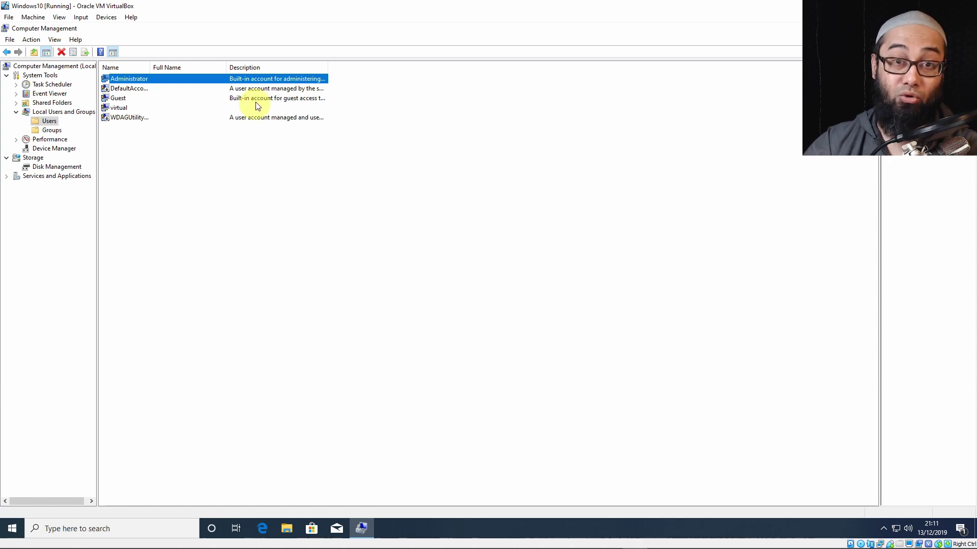
# Set a new Administrator password via All Tasks > Set Password, then close Computer Management.
pyautogui.rightClick(261, 78)
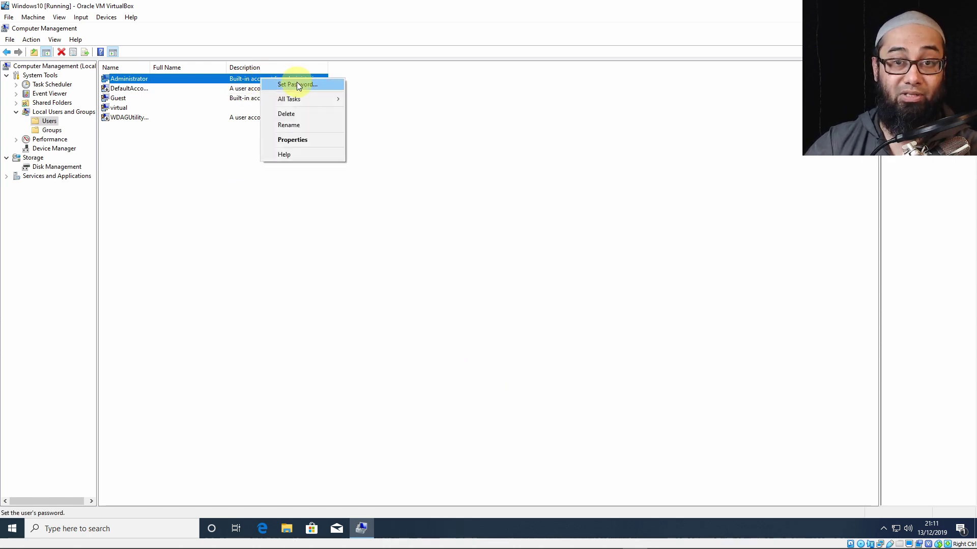
pyautogui.moveTo(297, 99)
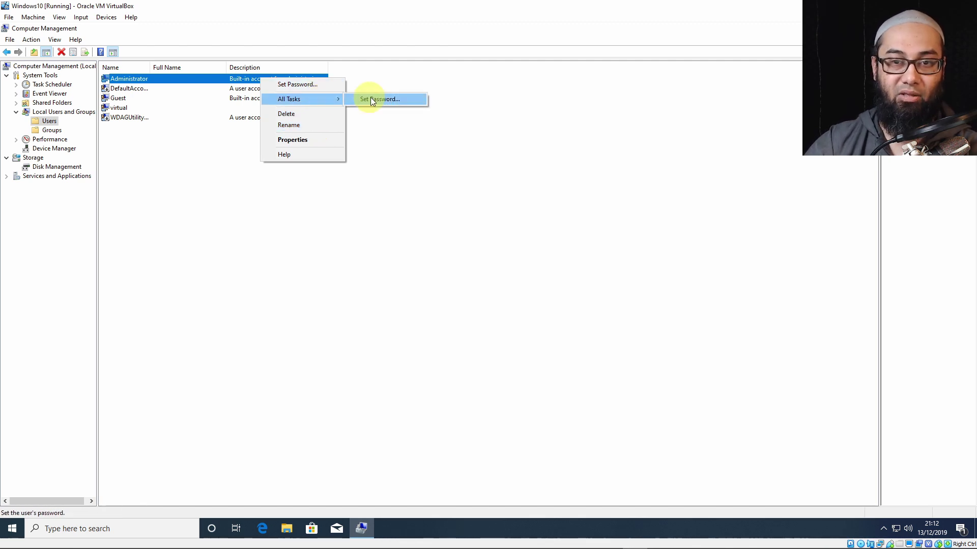
pyautogui.click(383, 99)
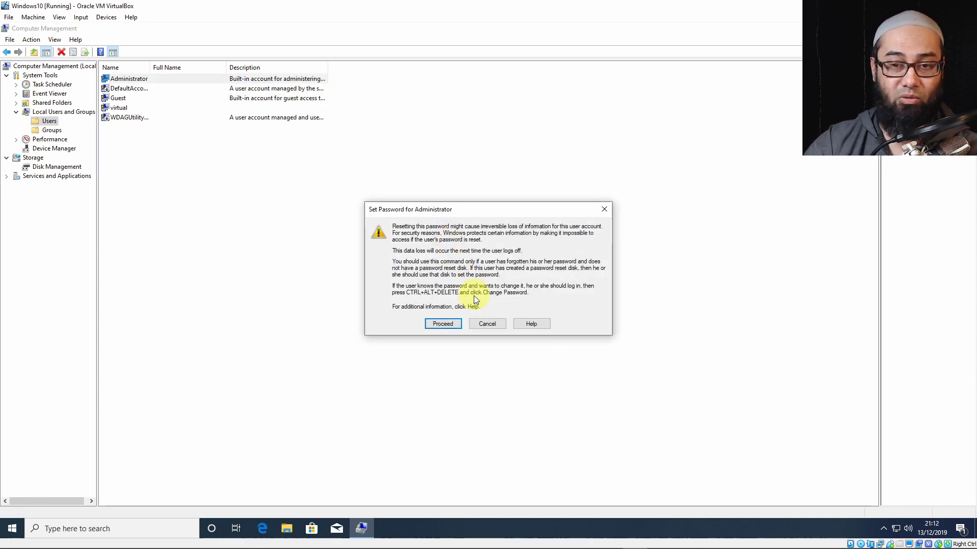
pyautogui.click(439, 327)
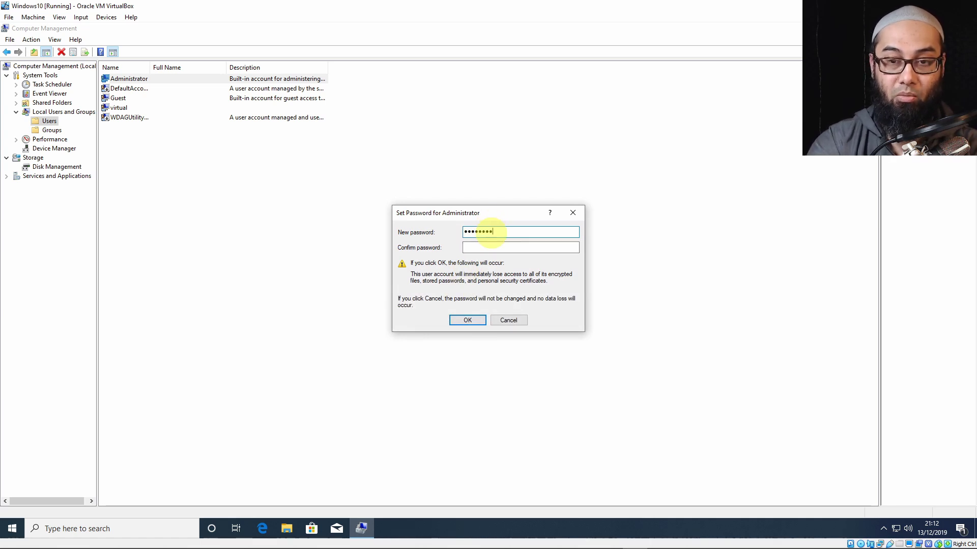
pyautogui.click(510, 246)
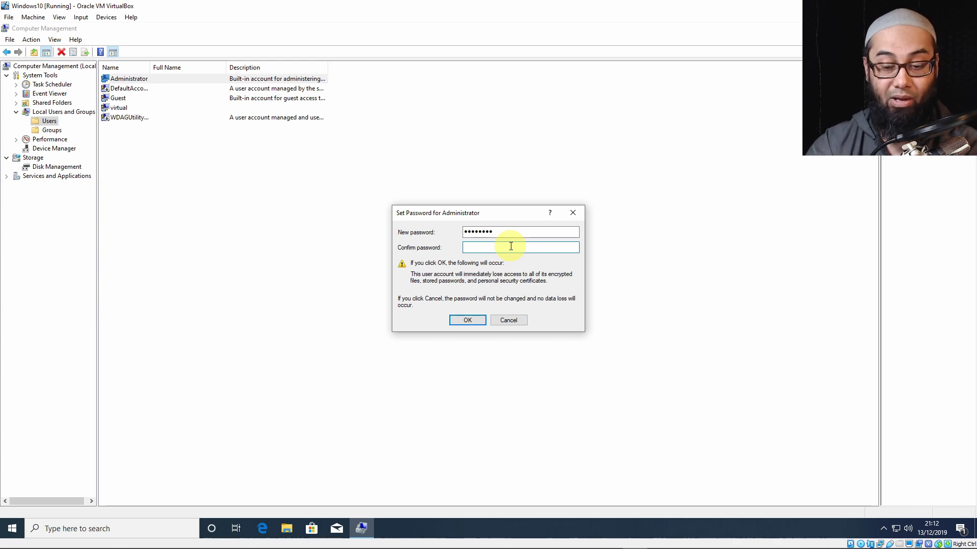
pyautogui.click(467, 322)
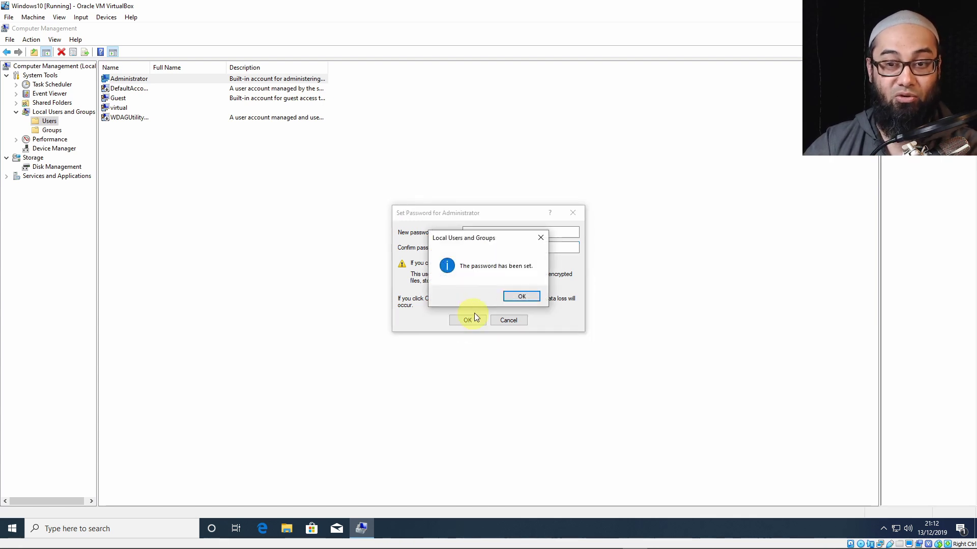
pyautogui.click(520, 298)
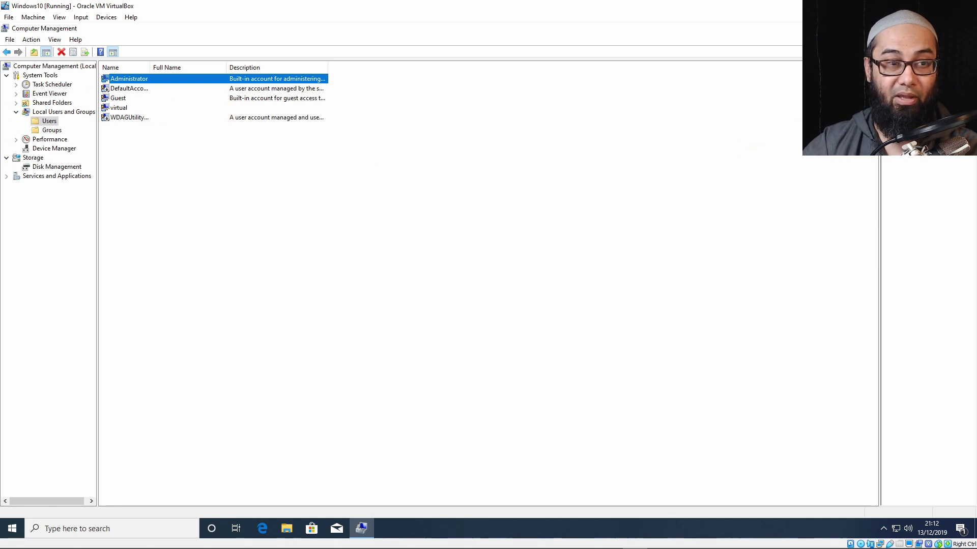
pyautogui.click(821, 28)
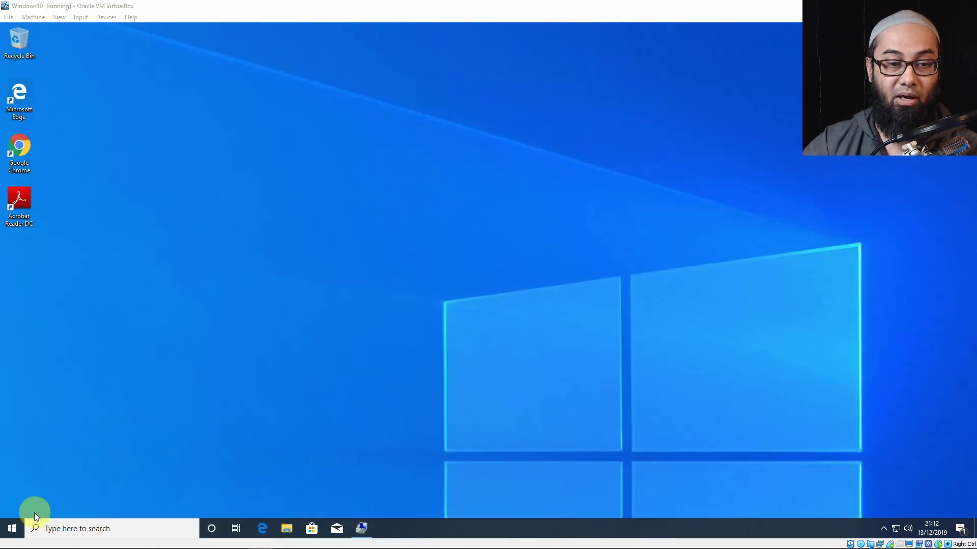
# Sign out, note the new Administrator tile, and log back in as virtual with its password.
pyautogui.click(12, 526)
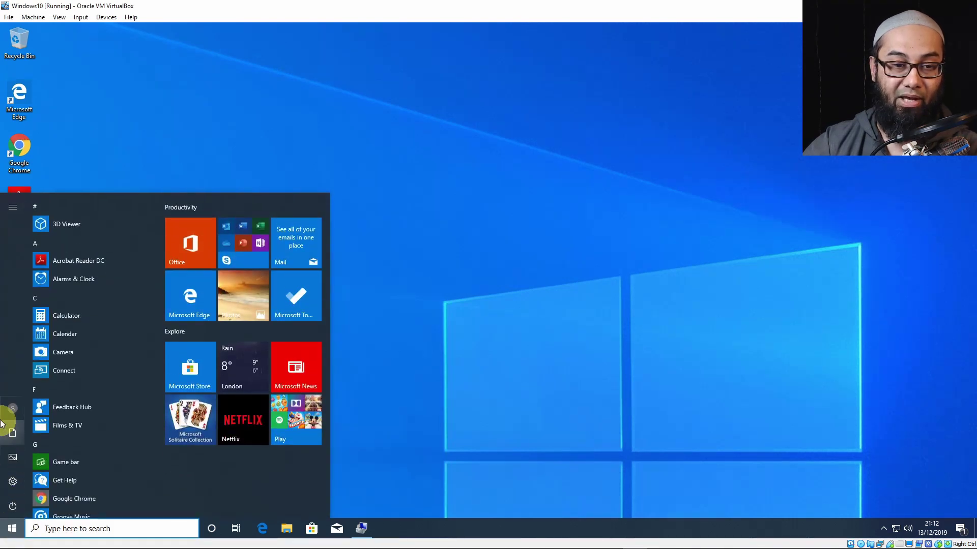
pyautogui.click(8, 412)
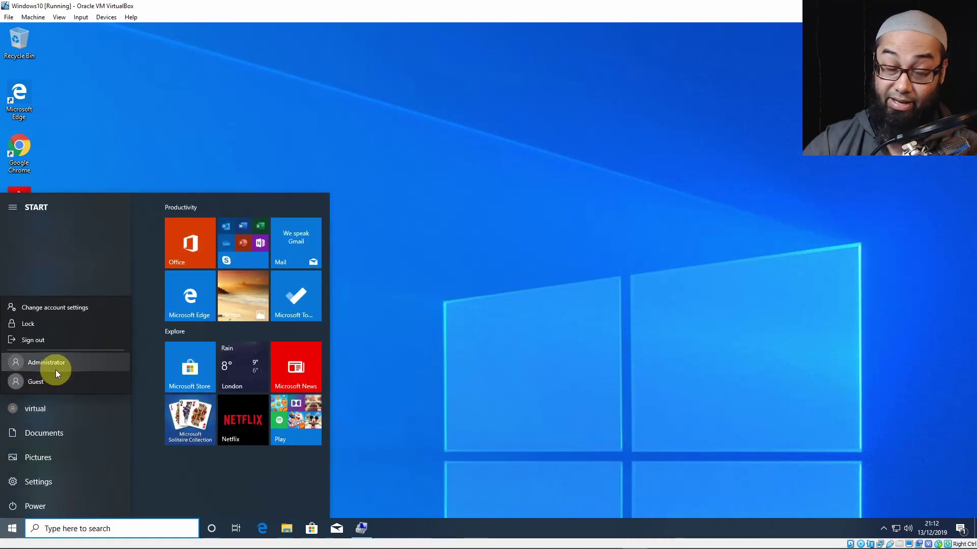
pyautogui.click(44, 345)
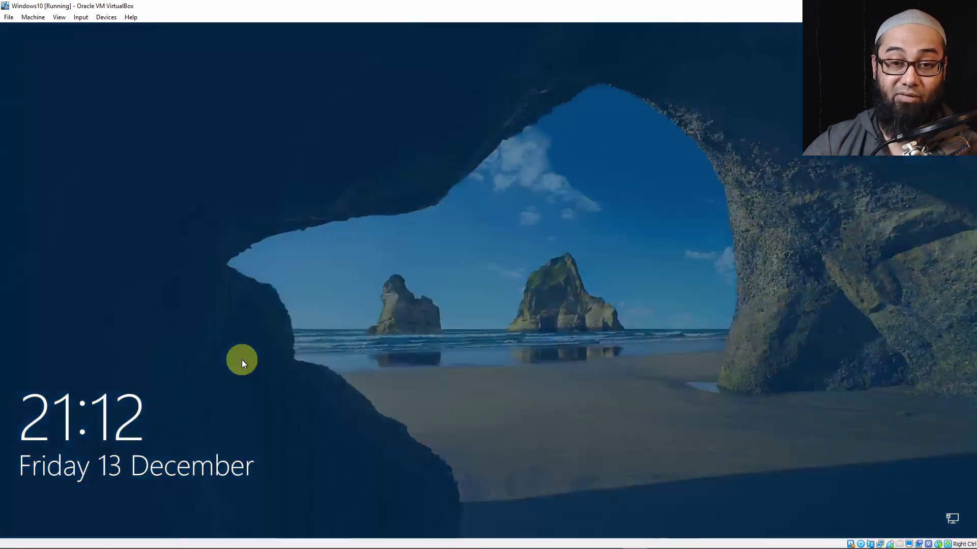
pyautogui.click(243, 359)
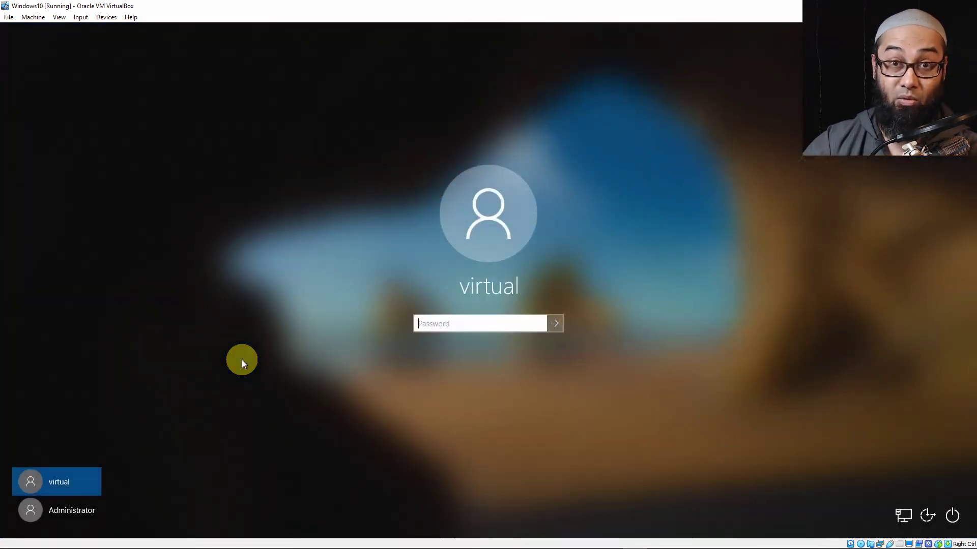
pyautogui.click(79, 514)
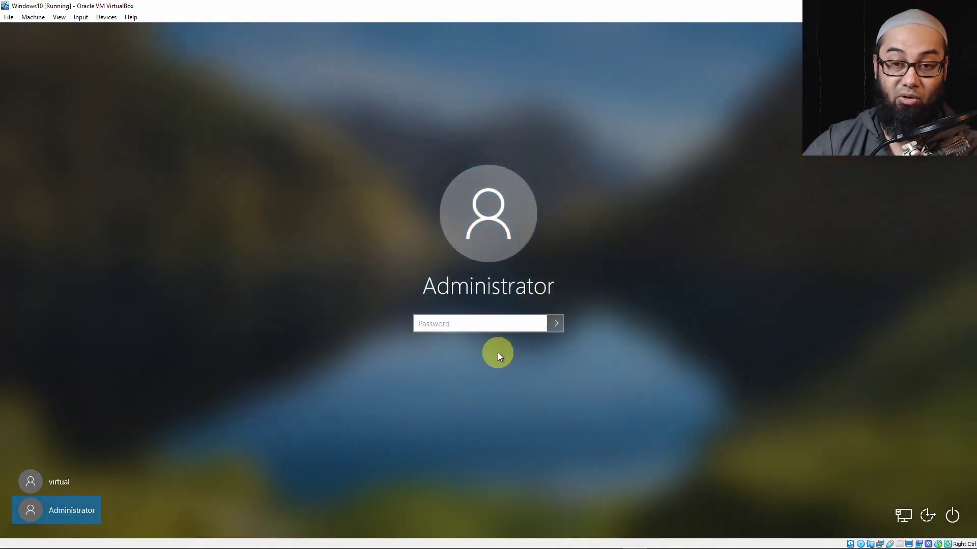
pyautogui.click(72, 480)
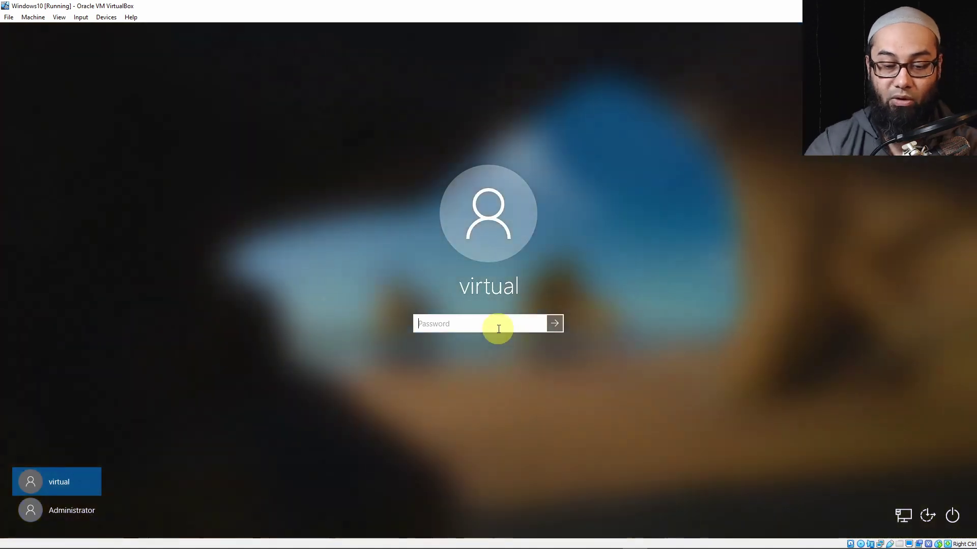
pyautogui.write('••••••••')
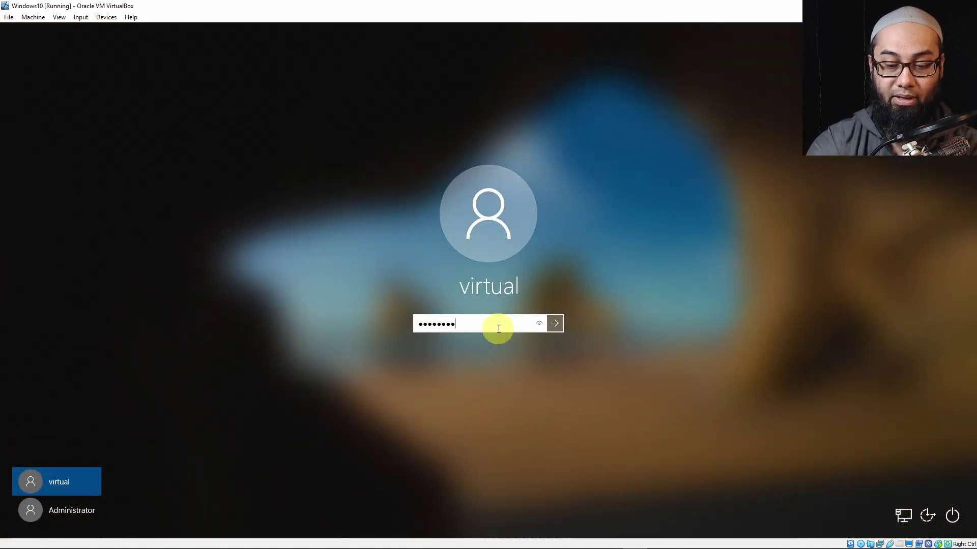
pyautogui.press('Return')
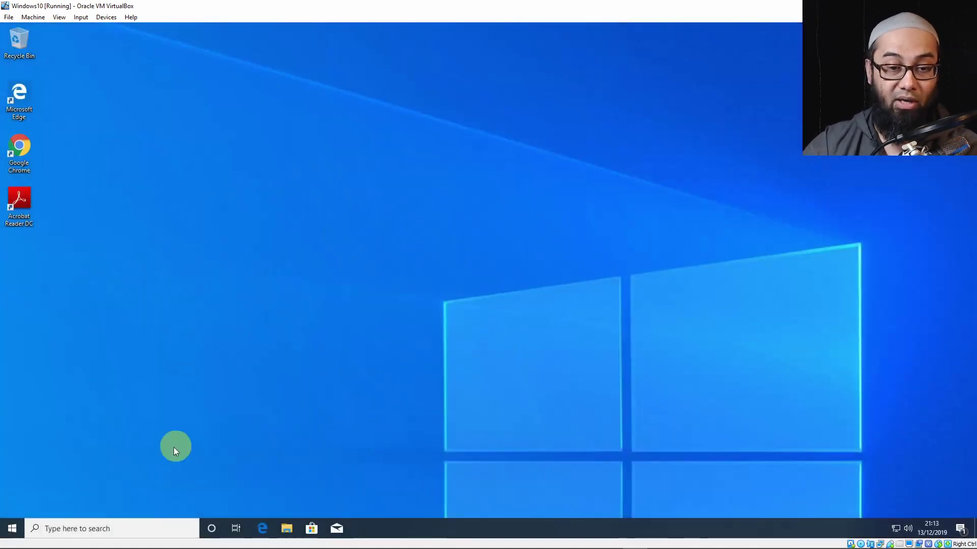
# Launch Computer Management from the Start right-click menu and list Local Users and Groups > Users.
pyautogui.rightClick(8, 530)
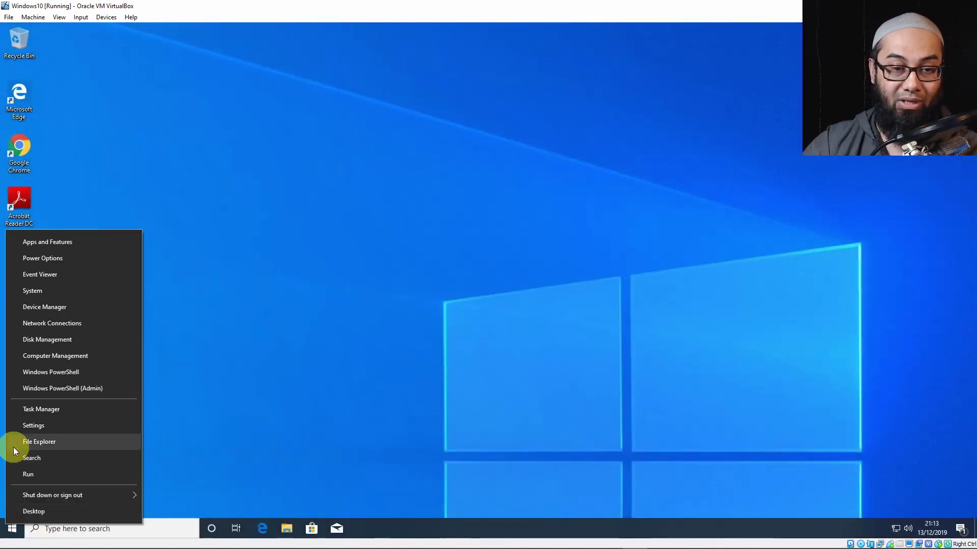
pyautogui.click(53, 356)
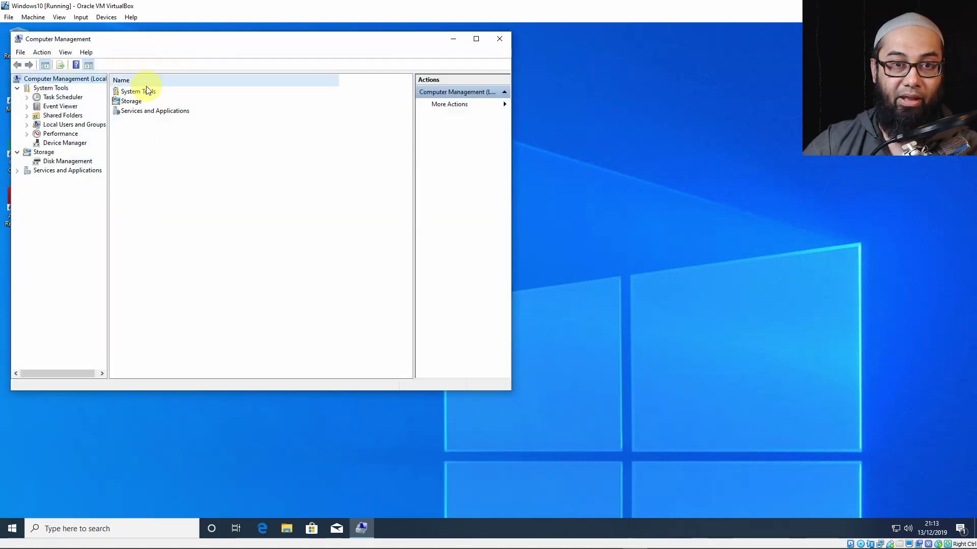
pyautogui.doubleClick(70, 126)
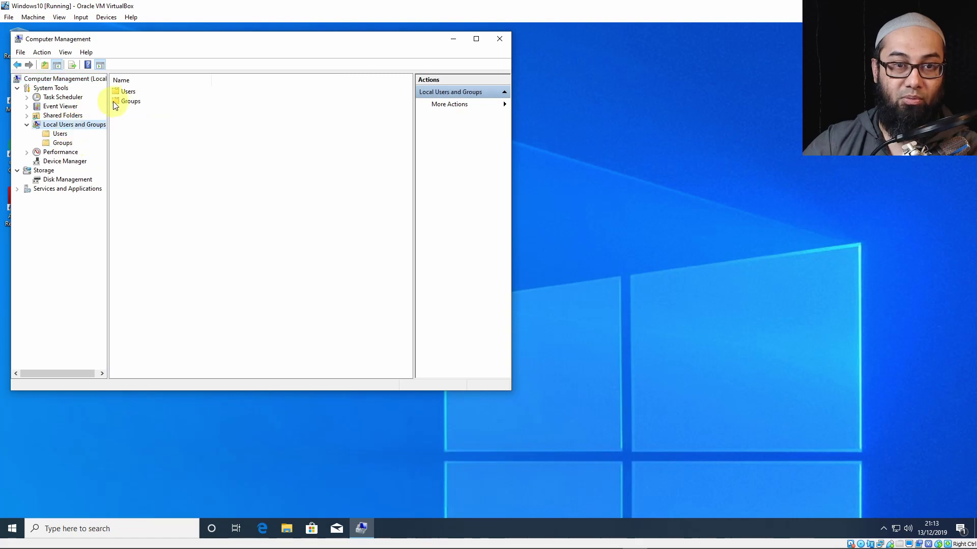
pyautogui.doubleClick(127, 91)
# Tick Account is disabled in Administrator Properties, apply, OK, and close Computer Management.
pyautogui.click(170, 94)
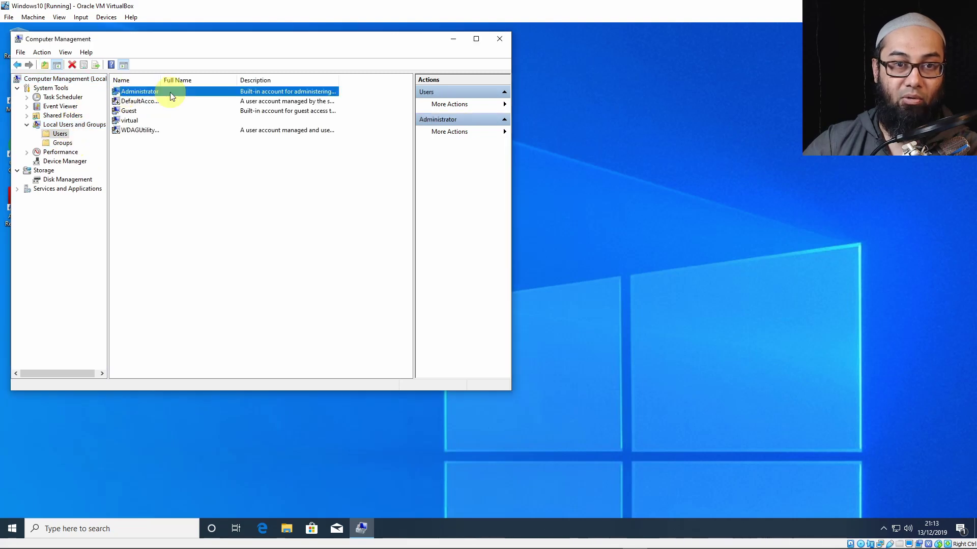
pyautogui.rightClick(170, 93)
pyautogui.click(222, 155)
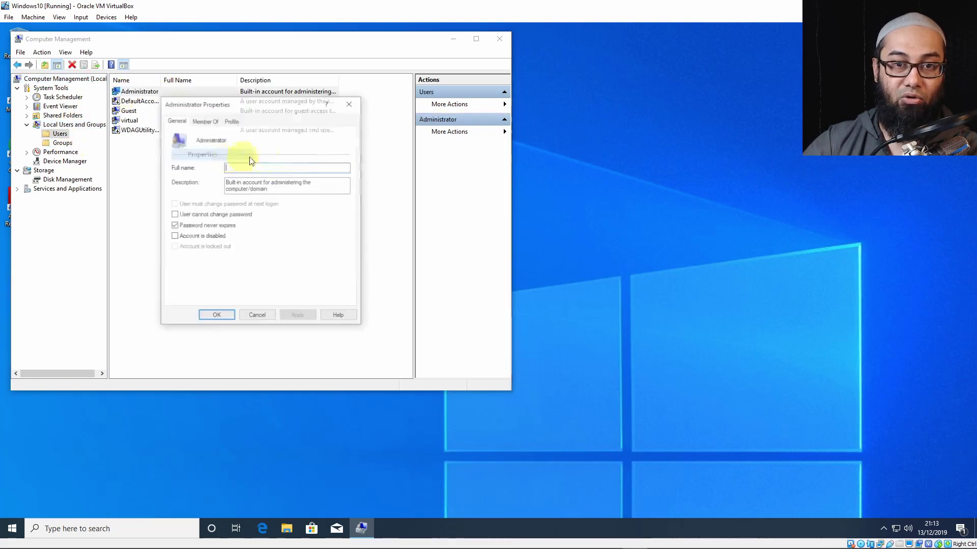
pyautogui.click(174, 236)
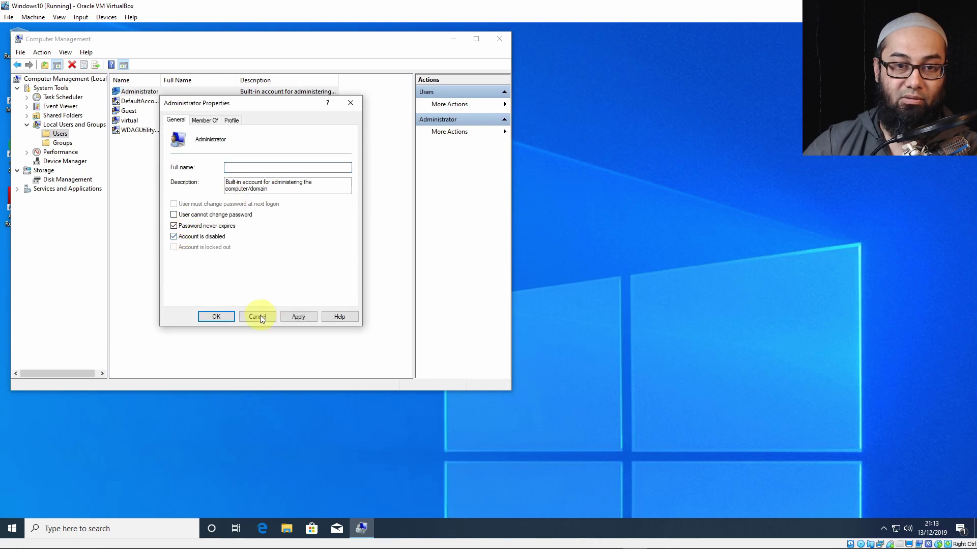
pyautogui.click(299, 317)
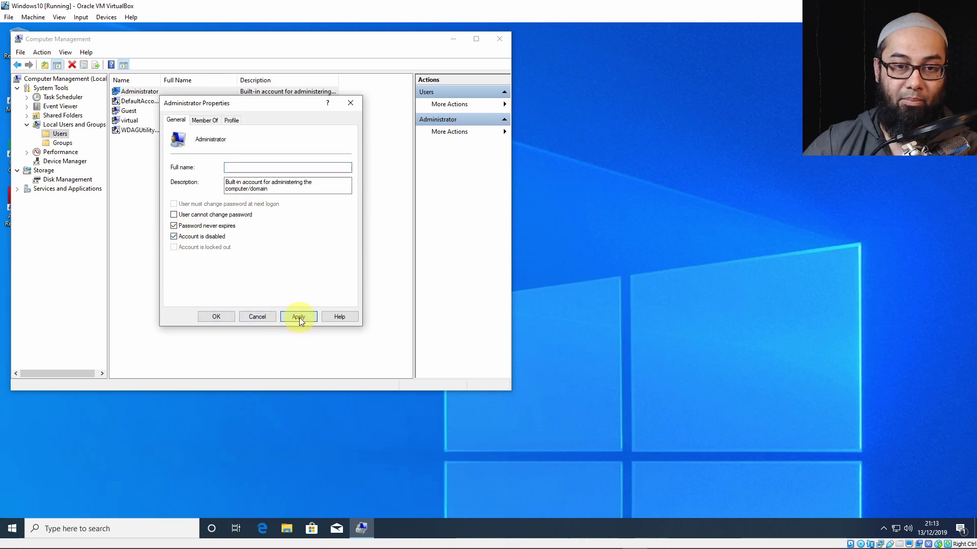
pyautogui.click(211, 316)
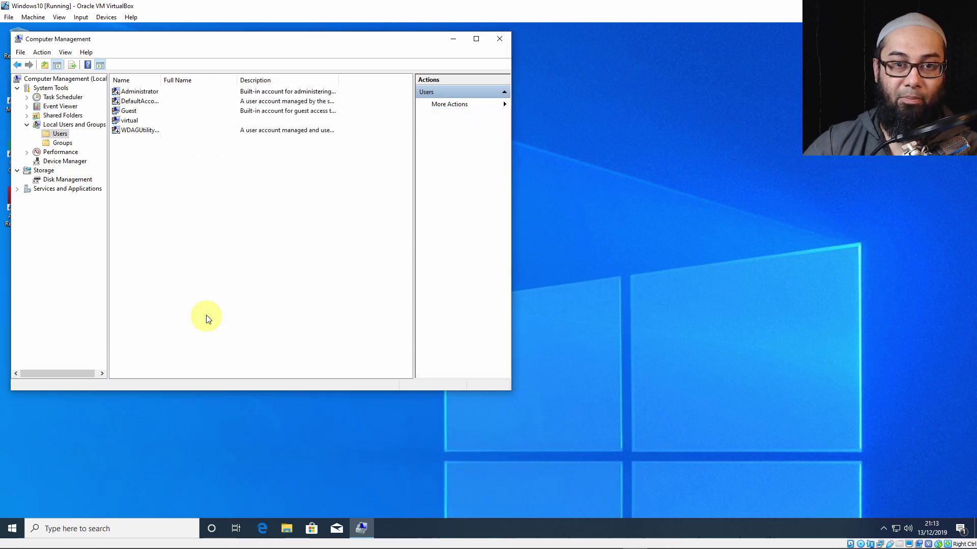
pyautogui.click(498, 39)
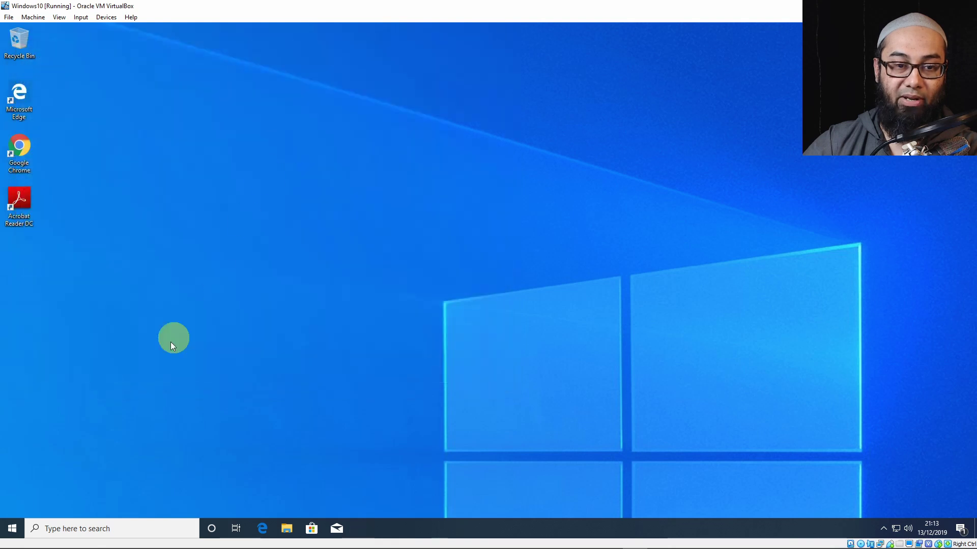
pyautogui.click(12, 528)
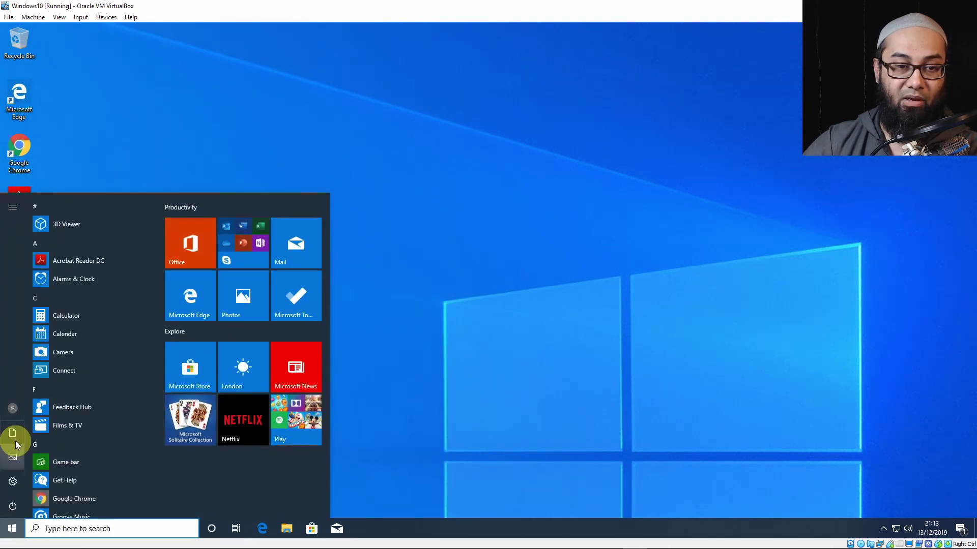
pyautogui.click(15, 413)
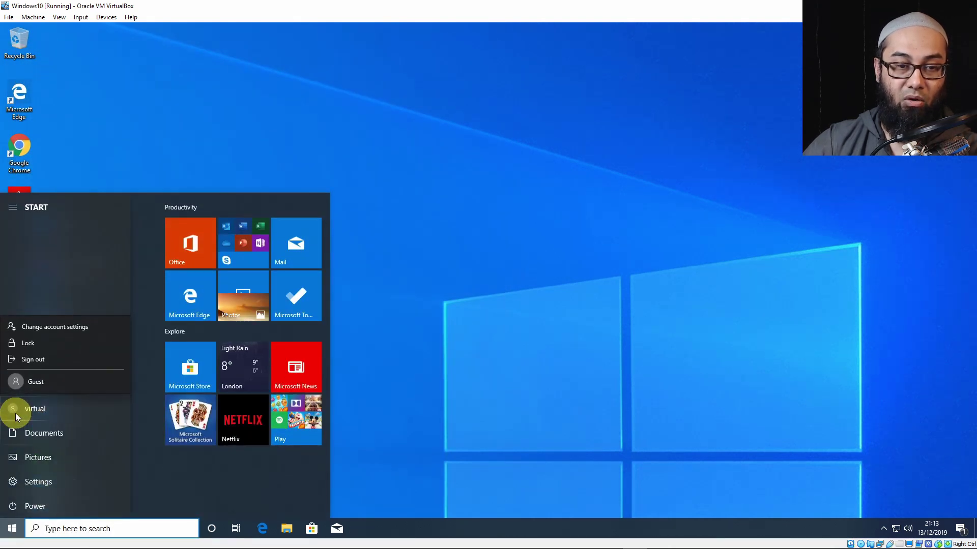
pyautogui.click(503, 317)
pyautogui.click(471, 260)
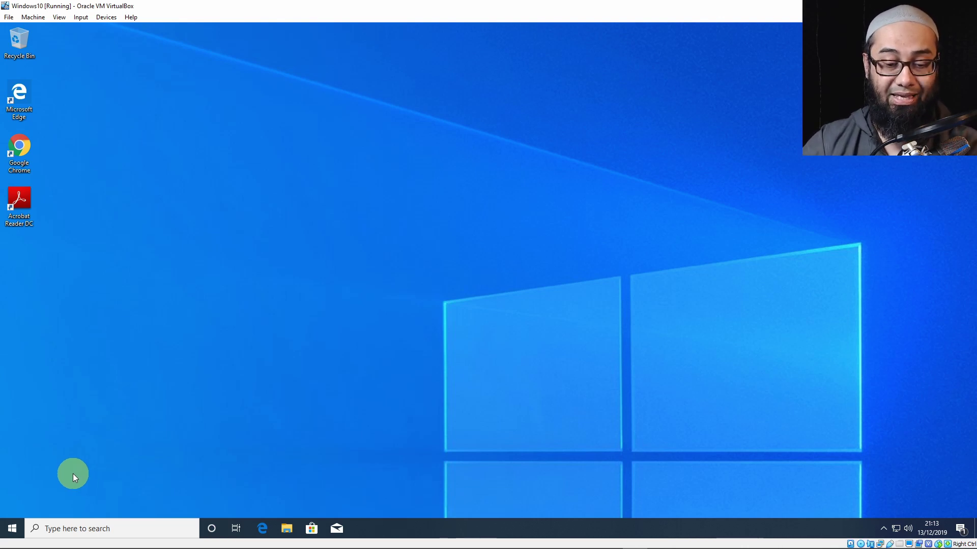
pyautogui.press('super+r')
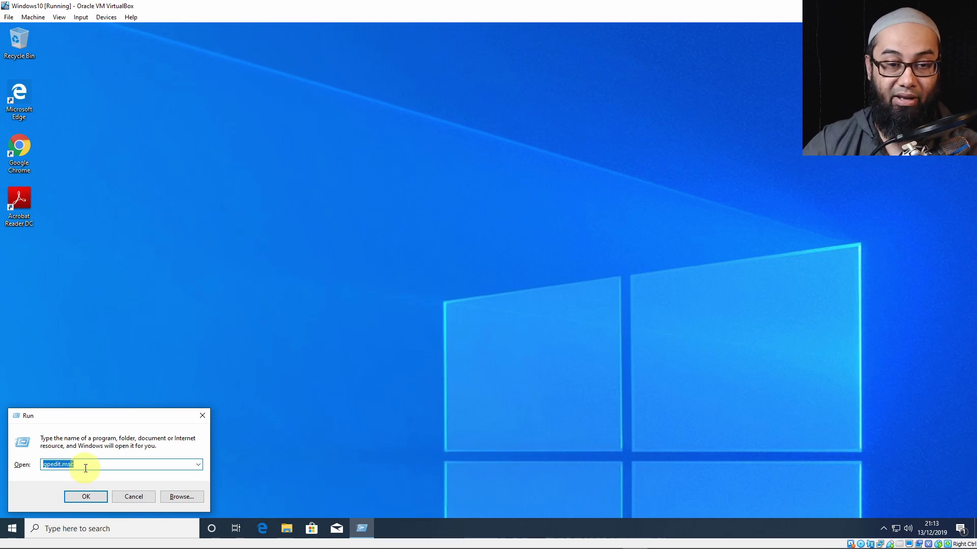
# Run gpedit.msc to open the Local Group Policy Editor and maximise its window.
pyautogui.write('g')
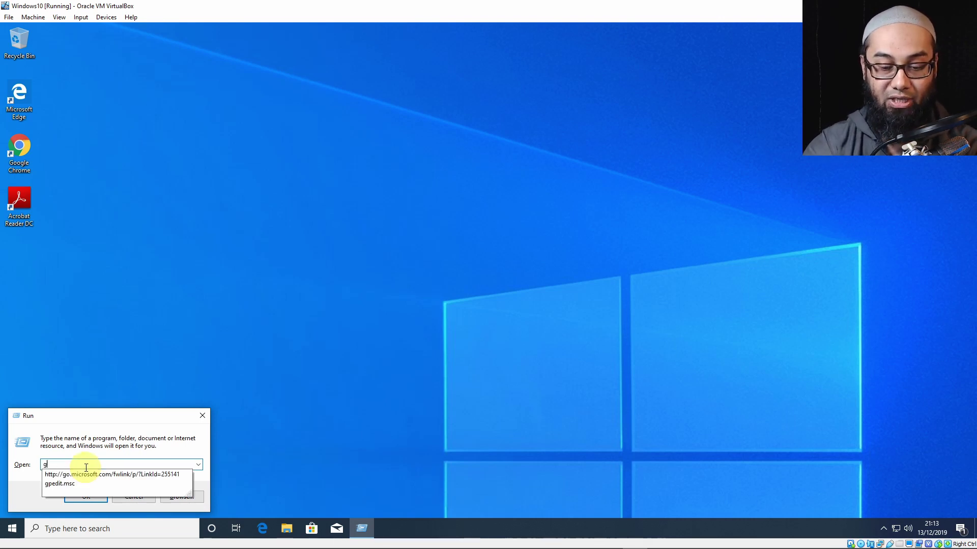
pyautogui.write('pedit')
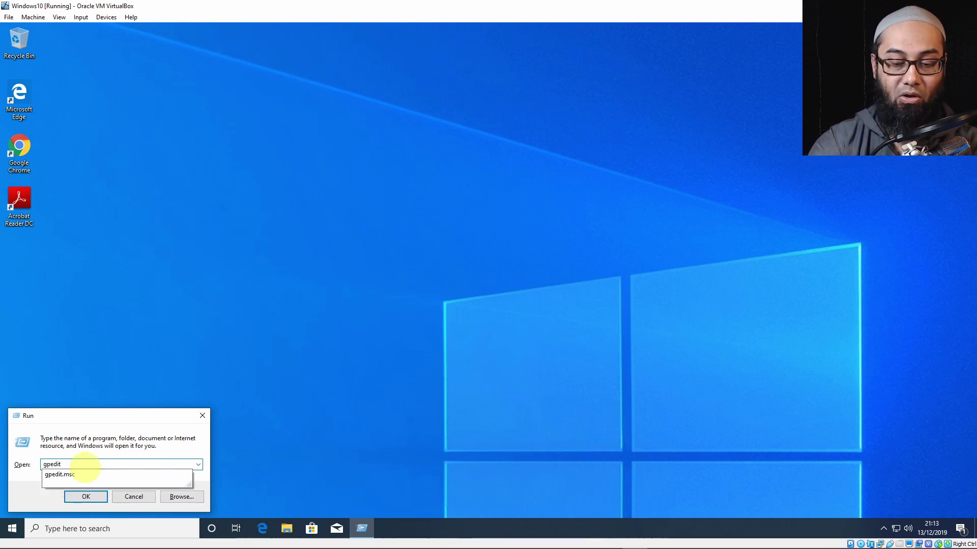
pyautogui.write('.msc')
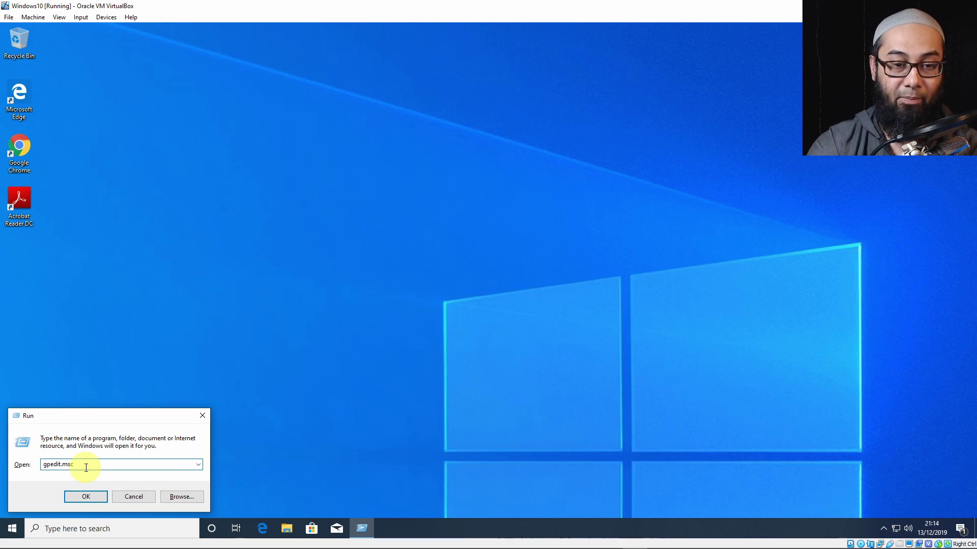
pyautogui.press('Return')
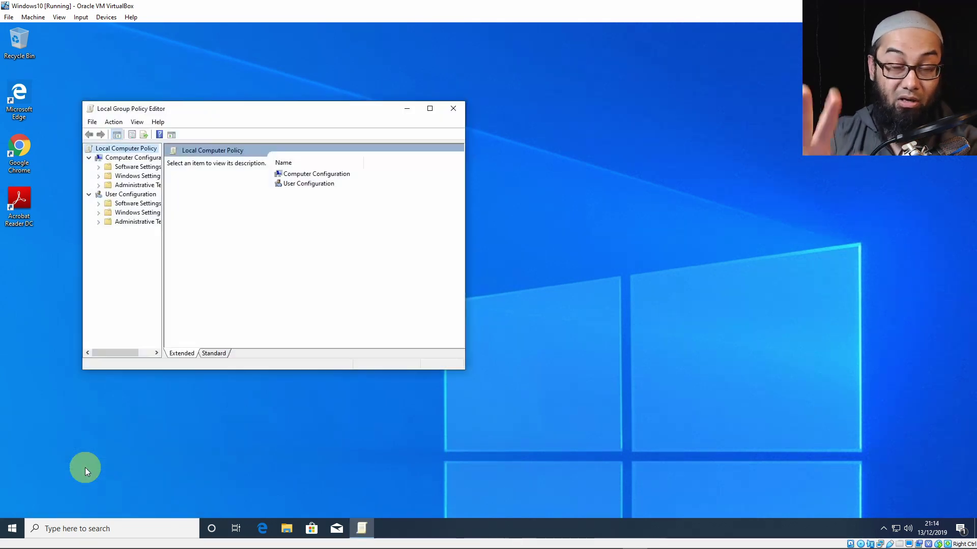
pyautogui.click(433, 110)
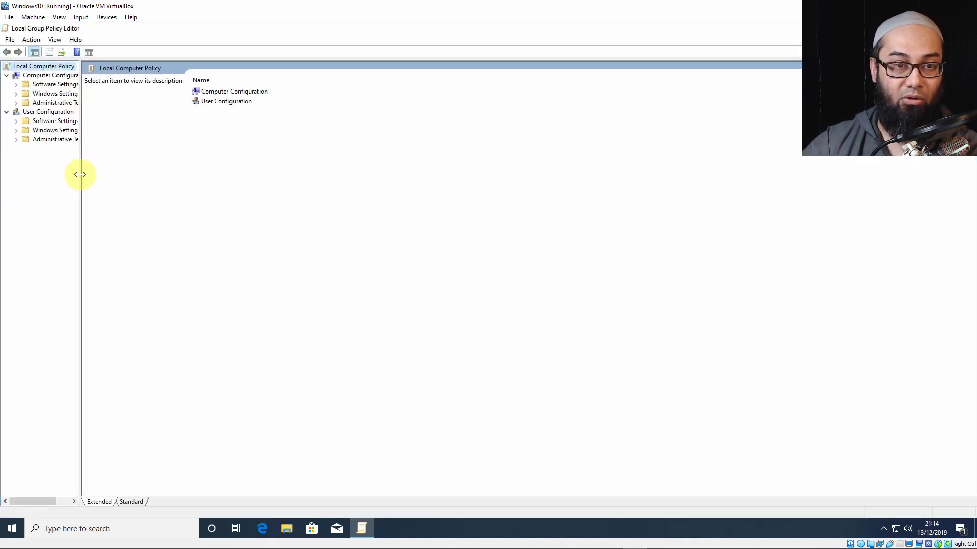
# Browse Windows Settings > Security Settings > Local Policies > Security Options and right-click Accounts: Administrator account status.
pyautogui.moveTo(79, 172); pyautogui.dragTo(125, 174)
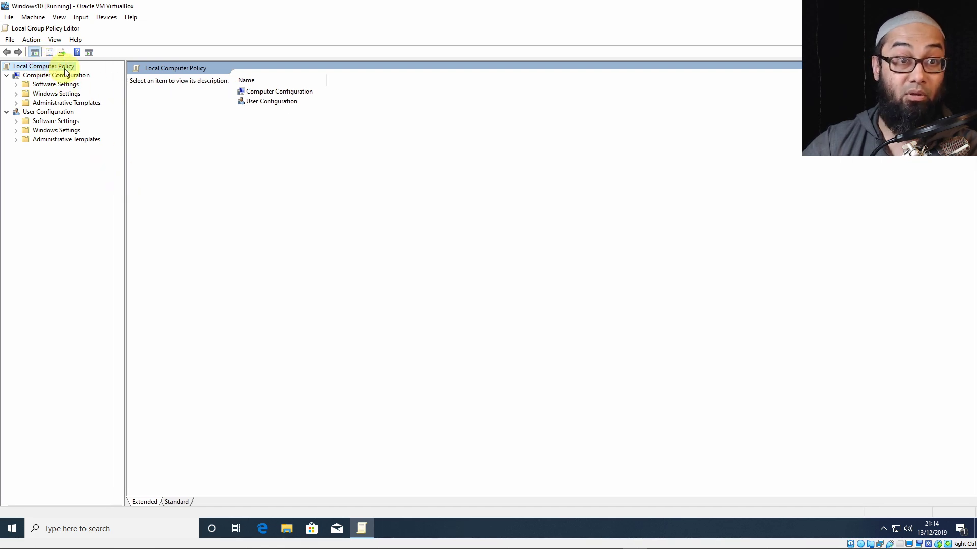
pyautogui.doubleClick(55, 96)
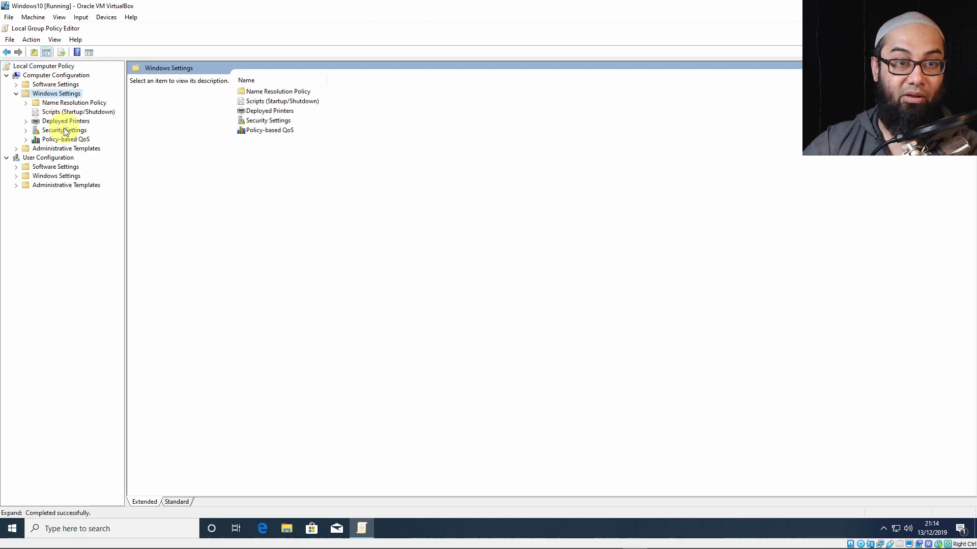
pyautogui.doubleClick(65, 131)
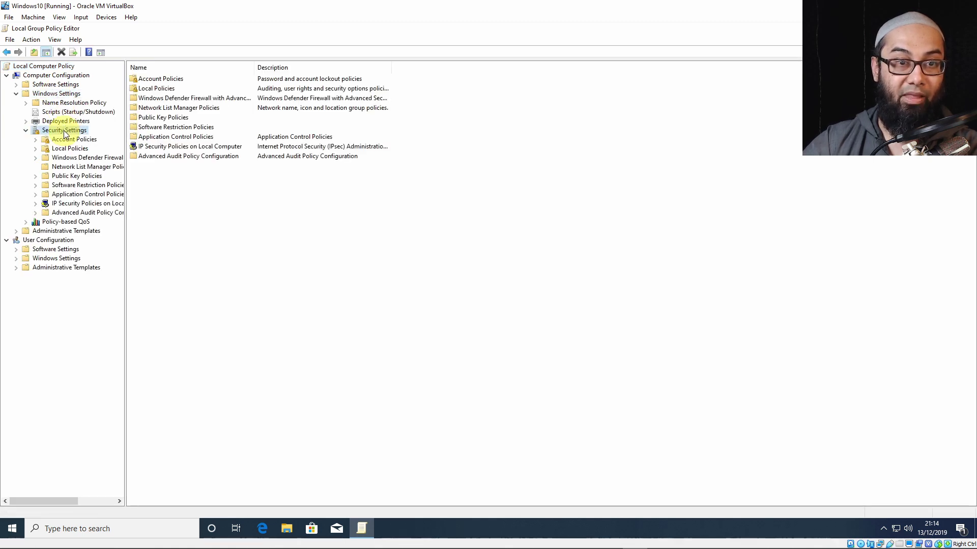
pyautogui.doubleClick(74, 149)
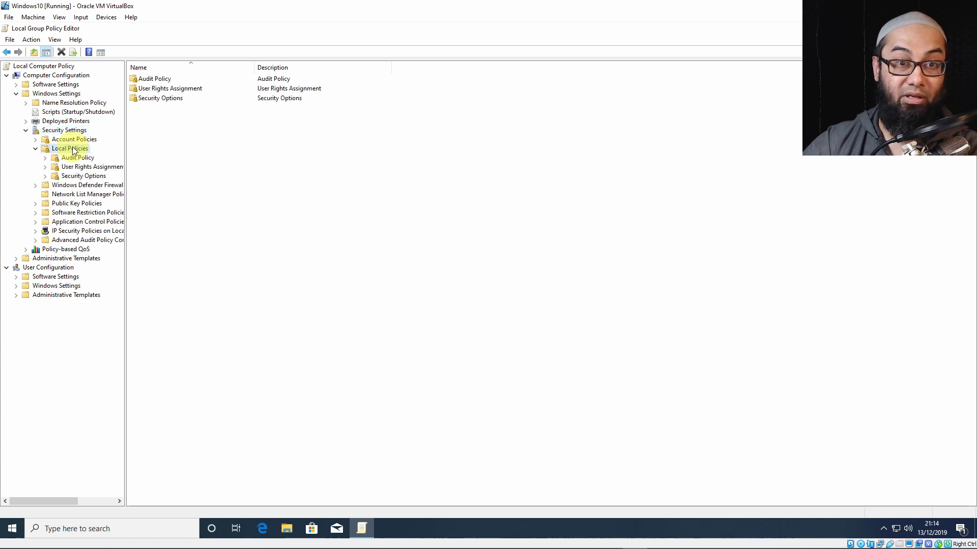
pyautogui.click(79, 176)
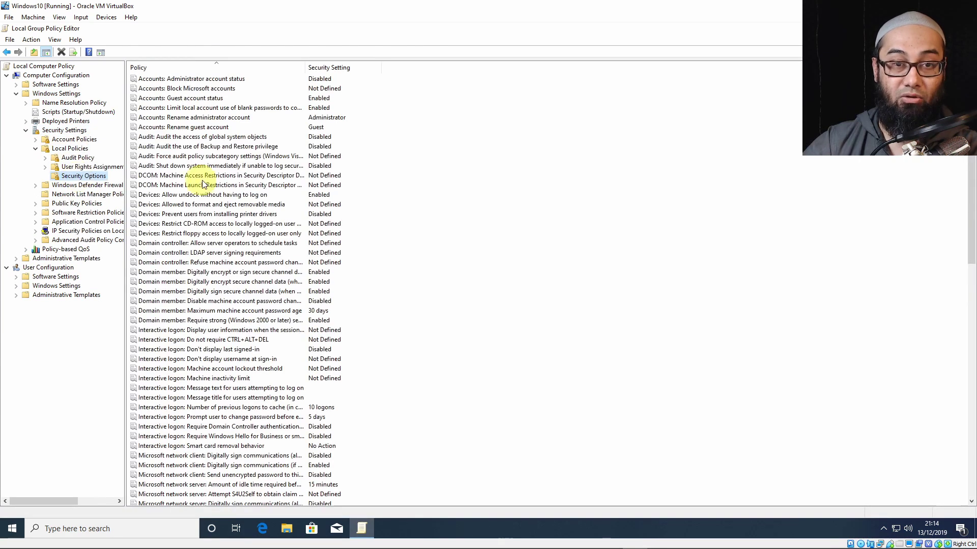
pyautogui.click(239, 79)
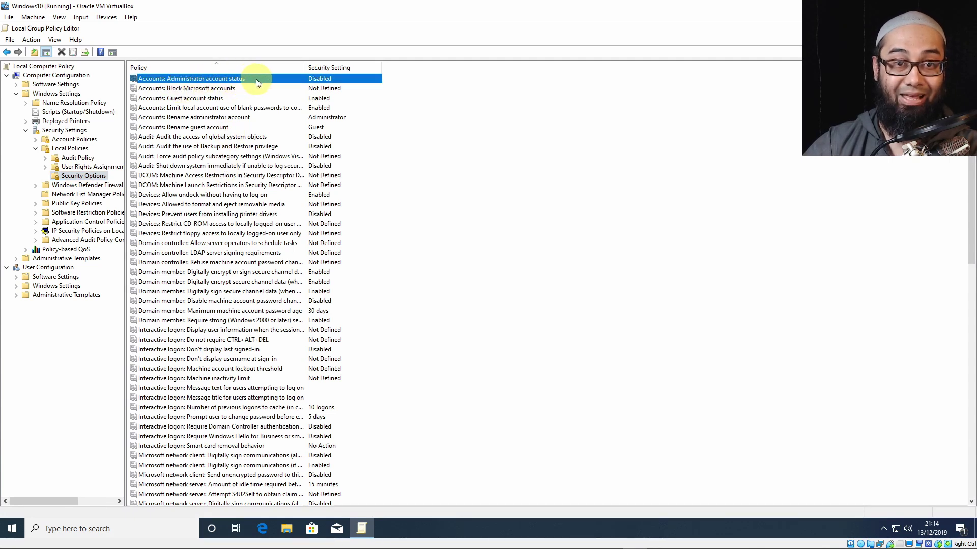
pyautogui.rightClick(288, 83)
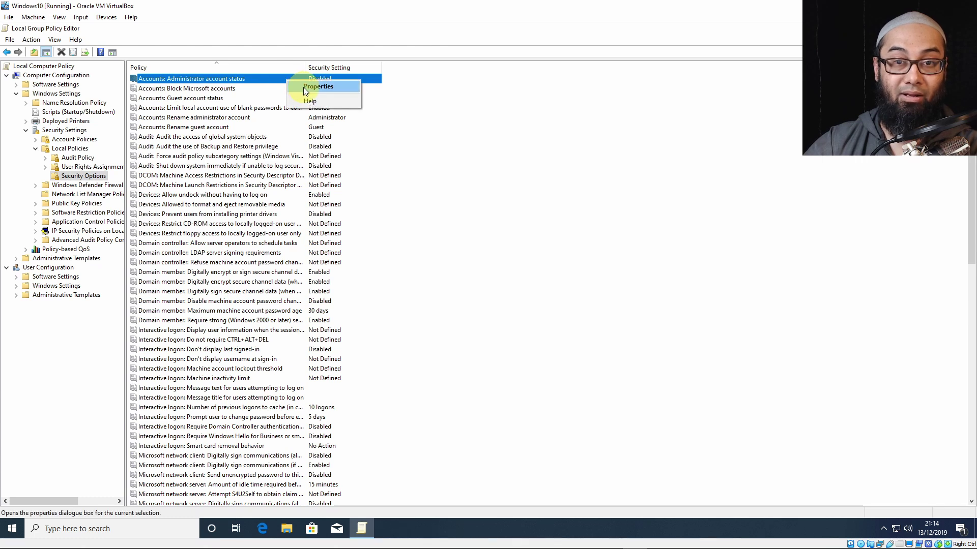
# Set the policy 'Accounts: Administrator account status' to Enabled, apply it, and show the desktop.
pyautogui.click(306, 91)
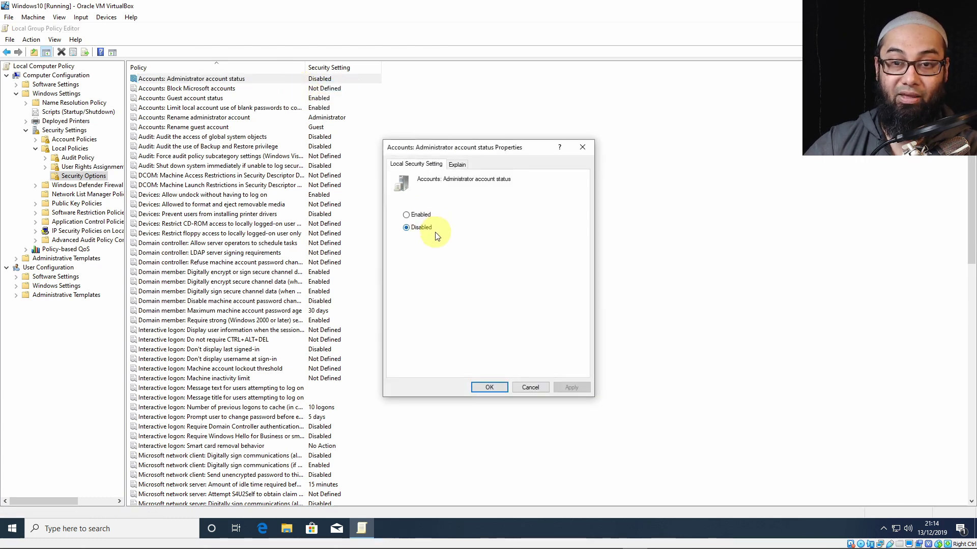
pyautogui.click(406, 215)
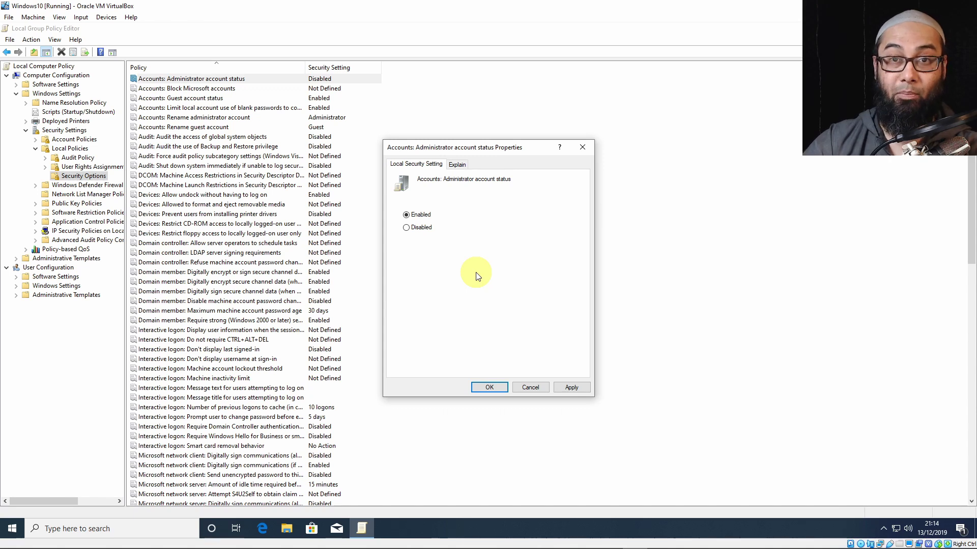
pyautogui.click(456, 164)
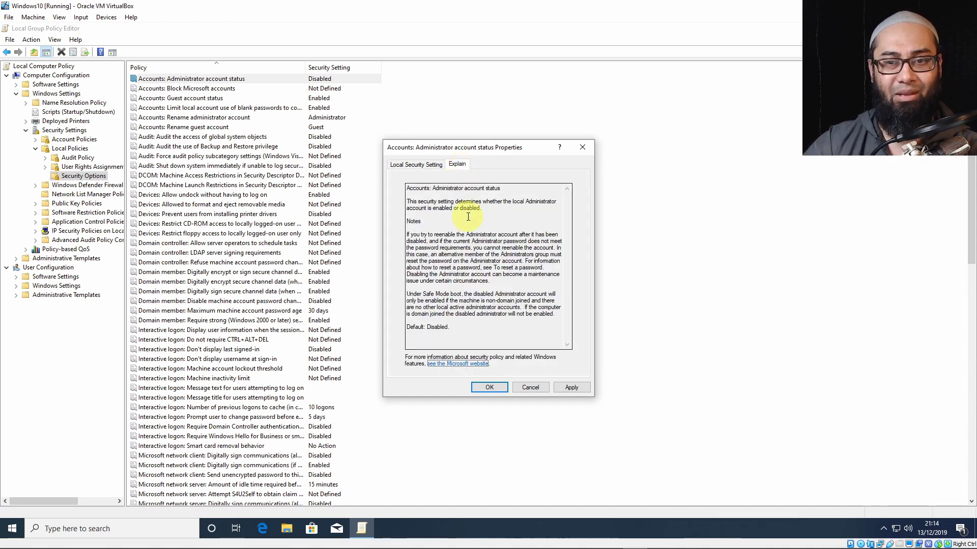
pyautogui.click(575, 389)
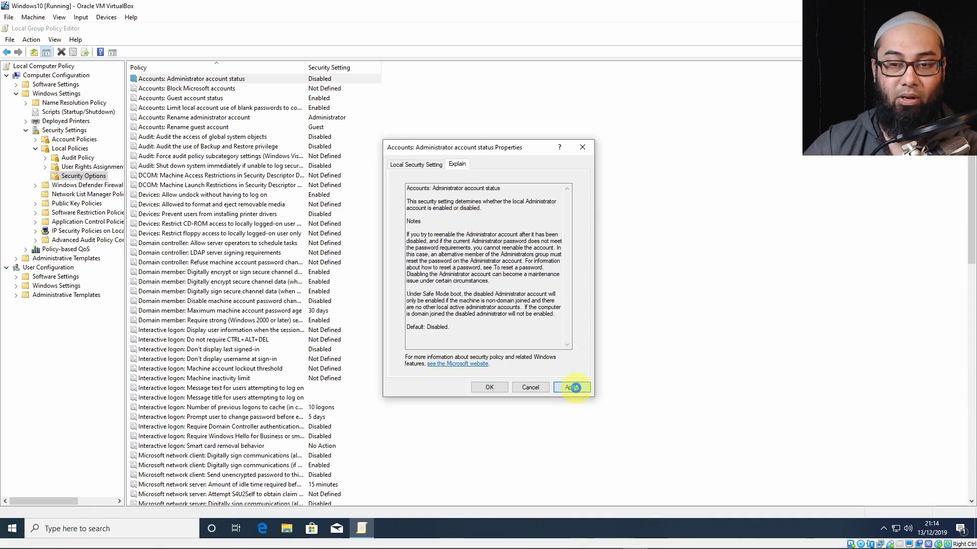
pyautogui.click(485, 389)
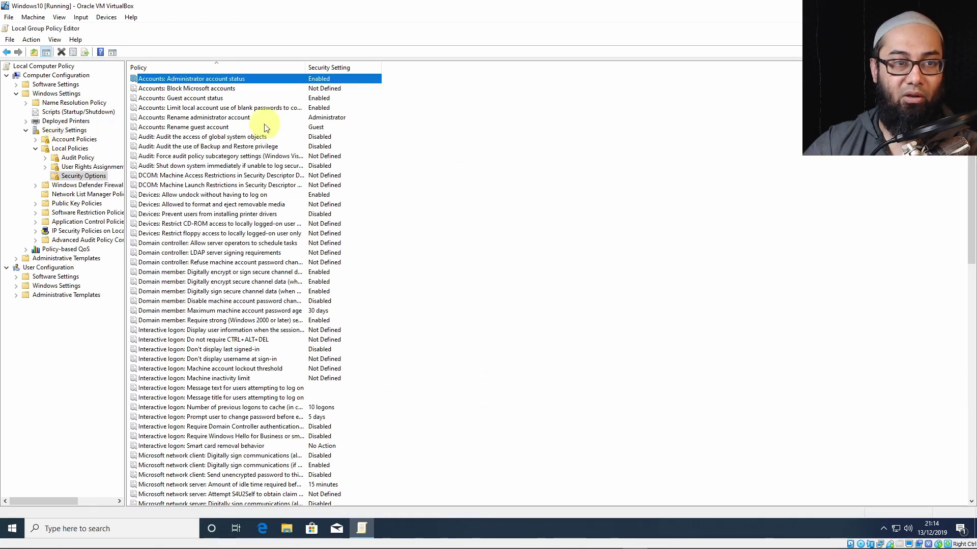
pyautogui.press('super+d')
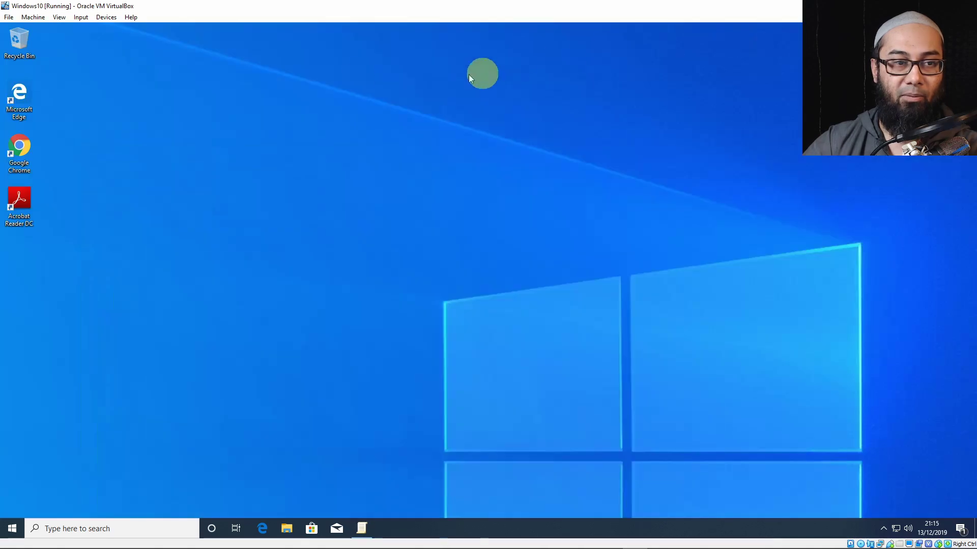
# Confirm Administrator is listed in Start's accounts, then set the policy back to Disabled.
pyautogui.click(13, 529)
pyautogui.click(18, 409)
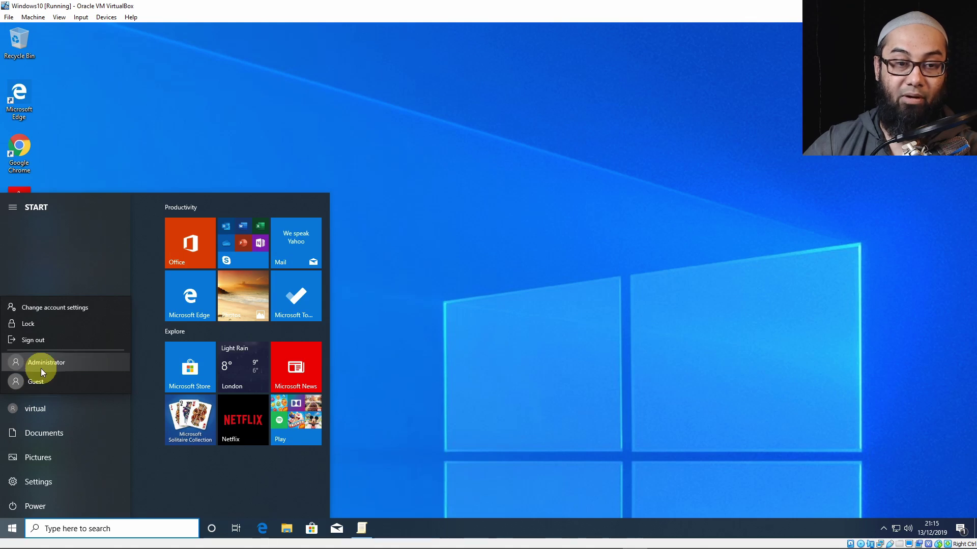
pyautogui.click(361, 528)
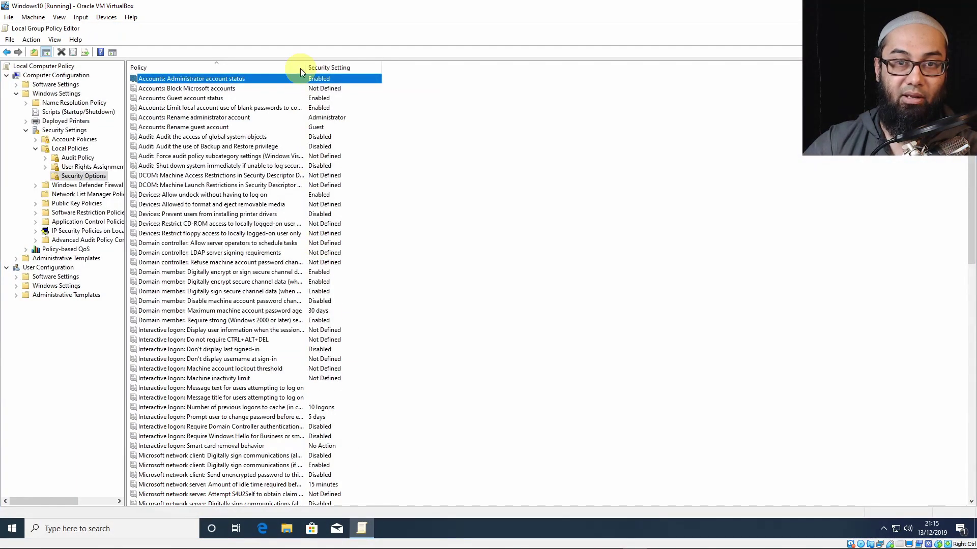
pyautogui.rightClick(298, 78)
pyautogui.click(322, 86)
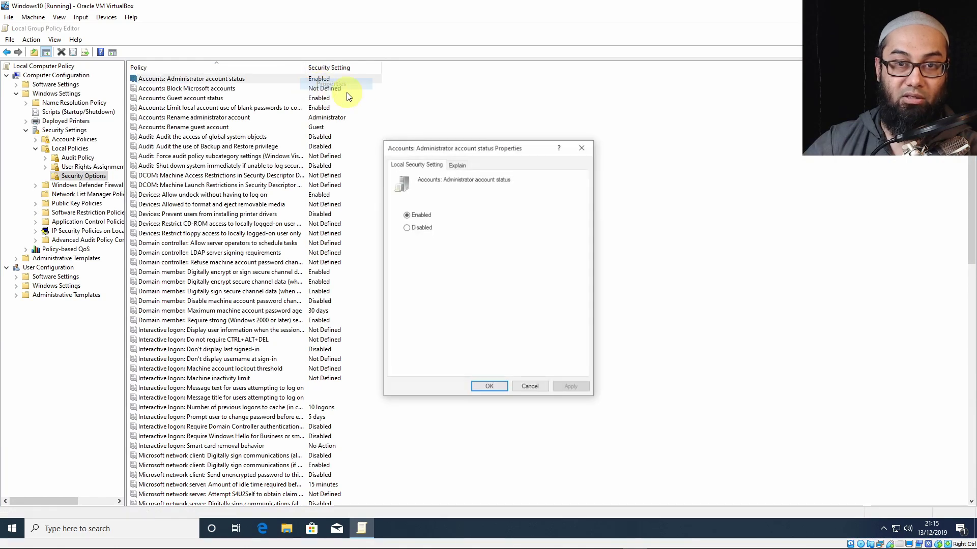
pyautogui.click(413, 228)
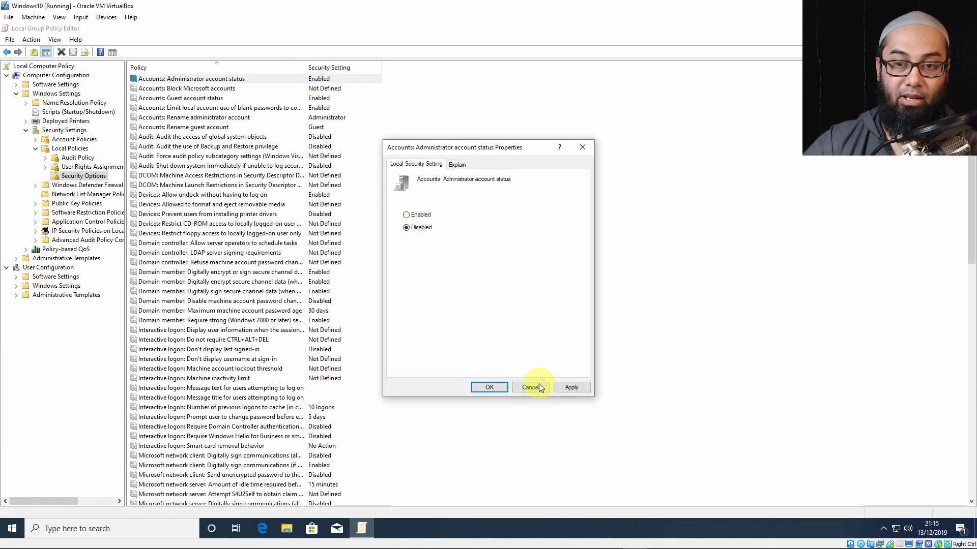
pyautogui.click(489, 388)
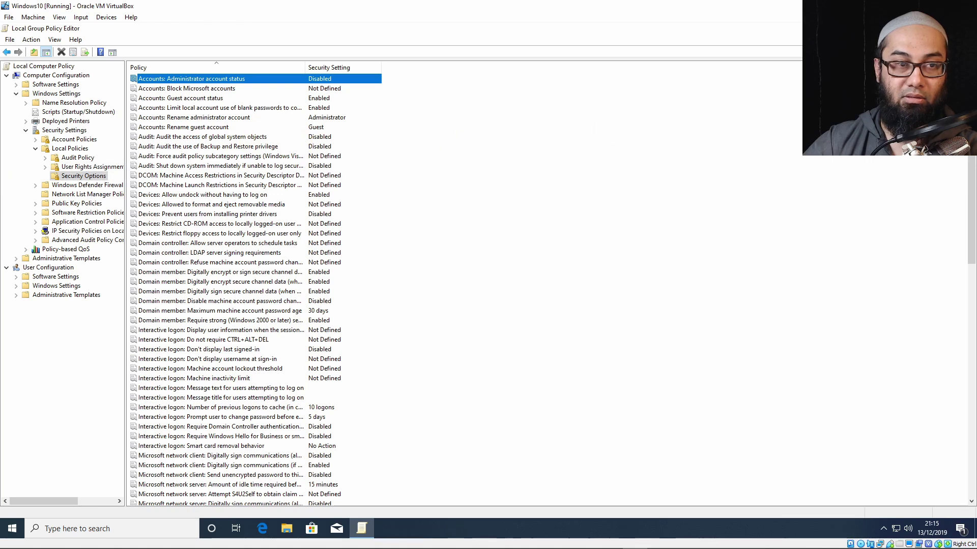
pyautogui.hotkey('alt', 'F4')
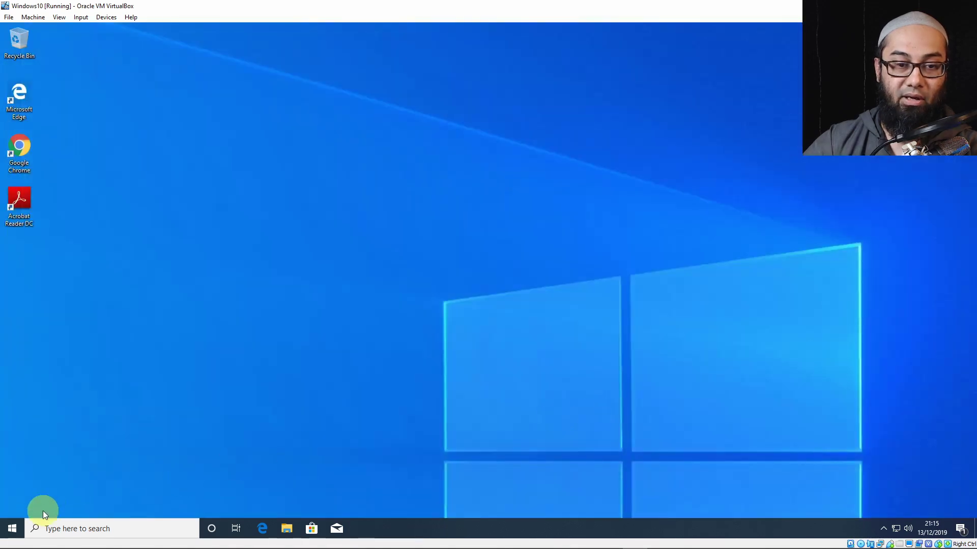
pyautogui.click(16, 529)
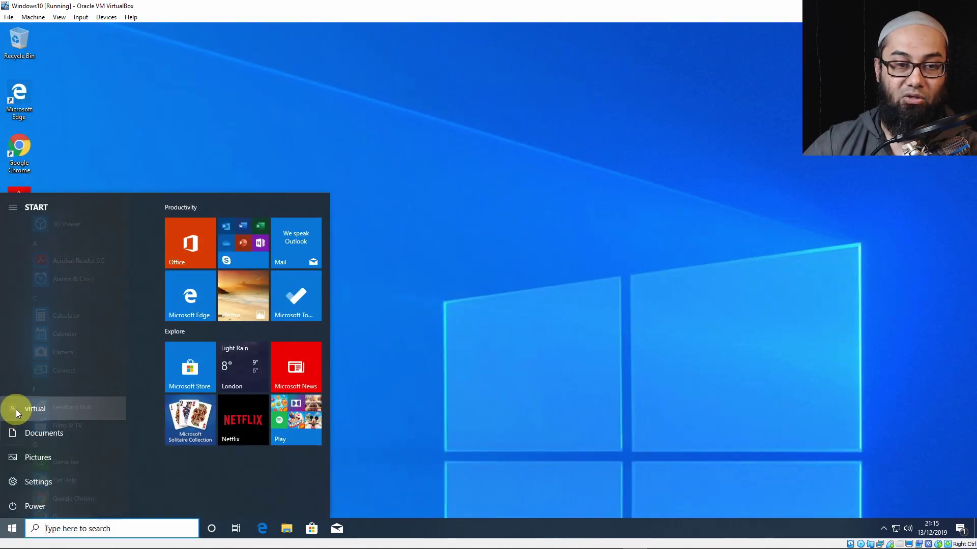
pyautogui.click(16, 409)
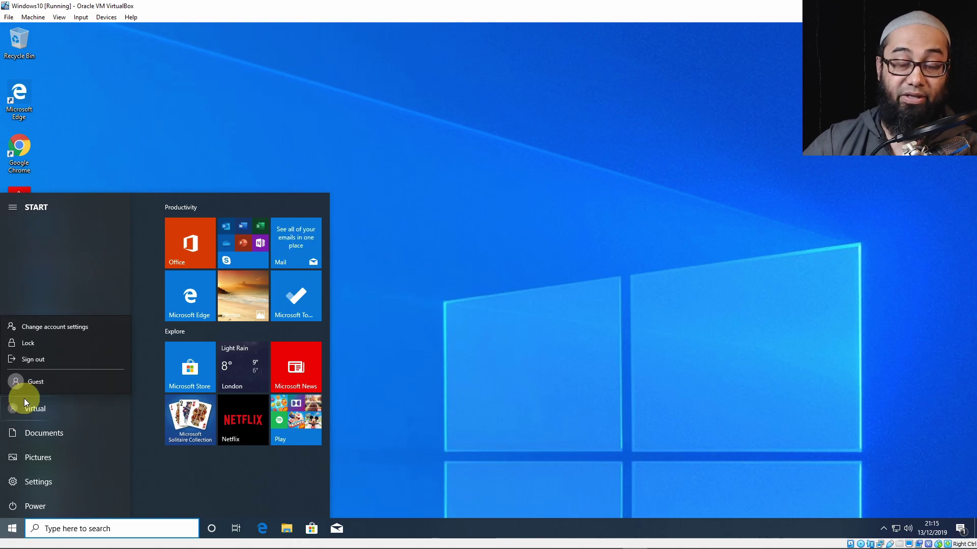
pyautogui.click(414, 346)
pyautogui.click(431, 273)
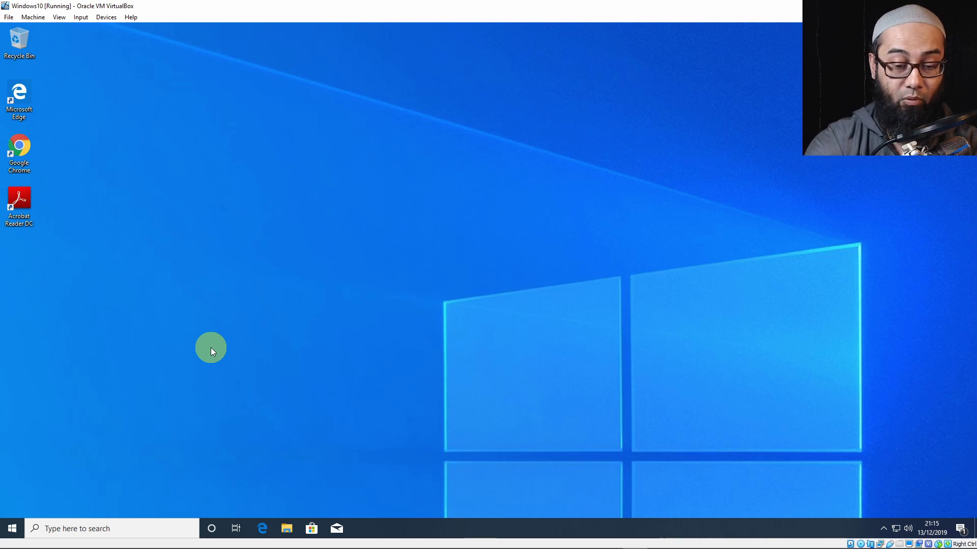
# Launch a Command Prompt window with cmd from the Run box.
pyautogui.press('super+r')
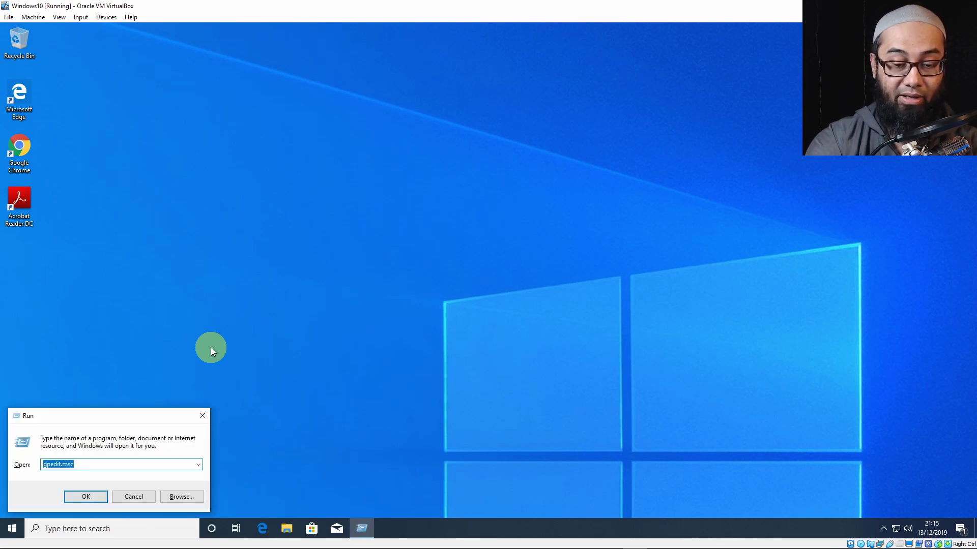
pyautogui.write('cmd')
pyautogui.press('Return')
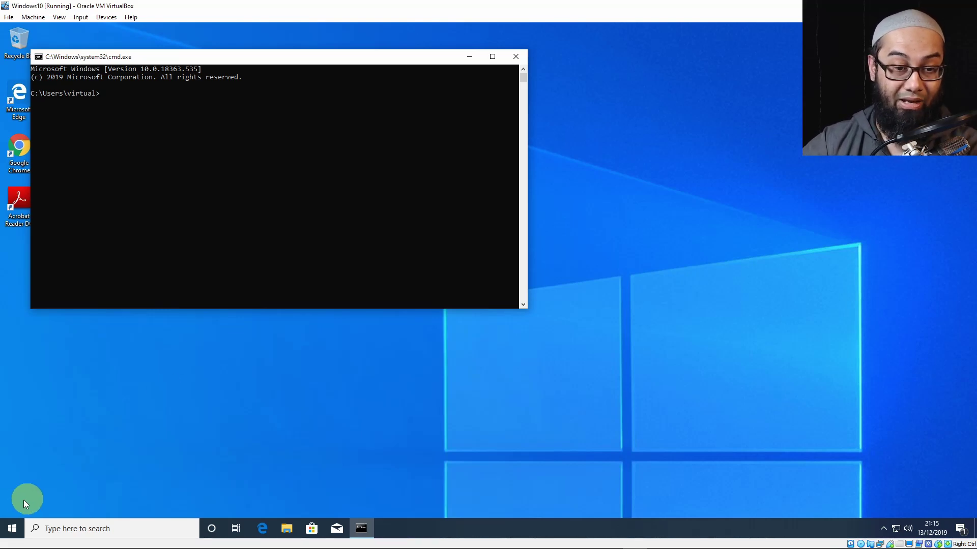
# Start Windows PowerShell (Admin) and approve the User Account Control prompt.
pyautogui.rightClick(11, 528)
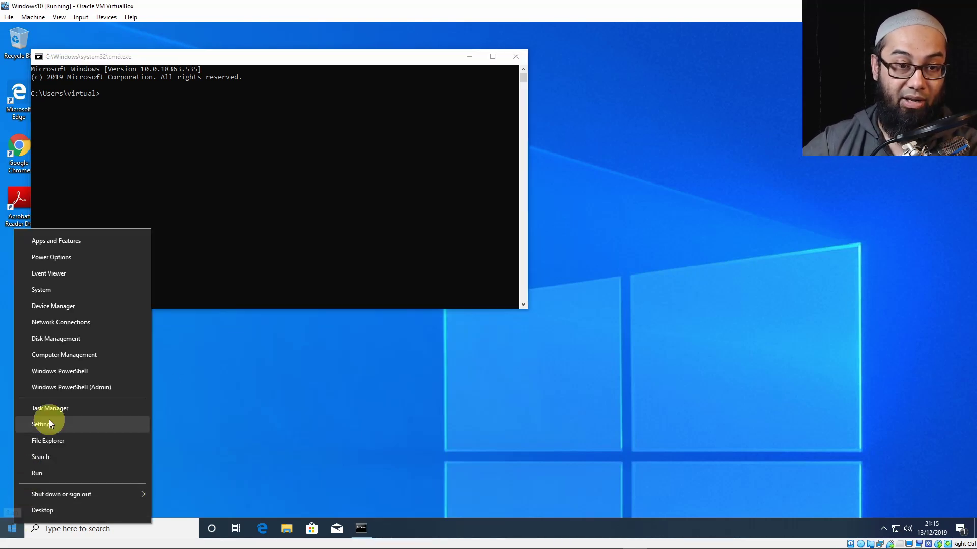
pyautogui.click(83, 389)
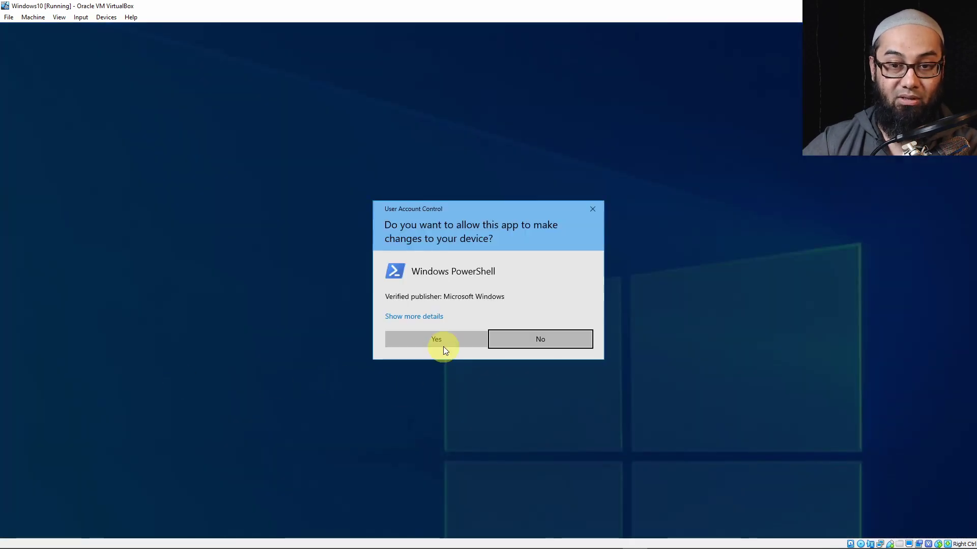
pyautogui.click(444, 340)
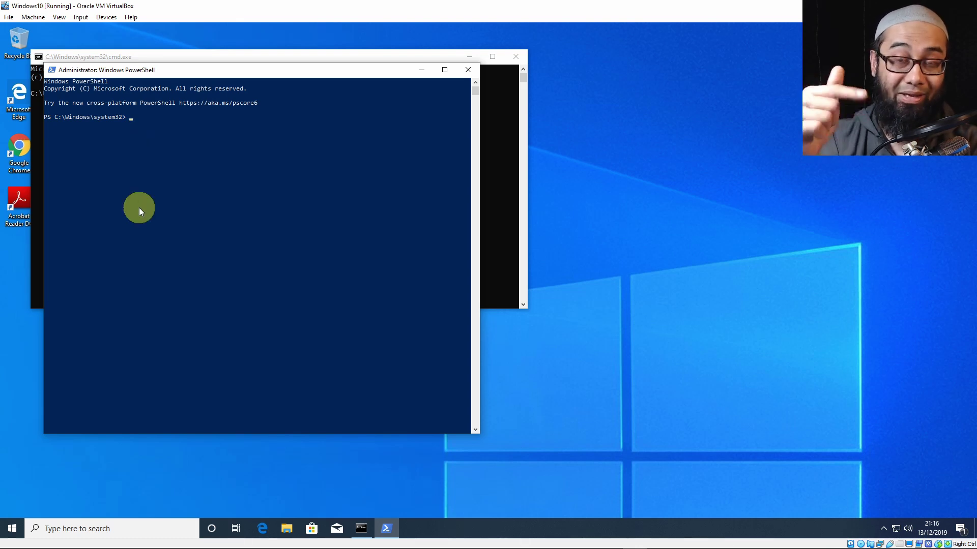
pyautogui.write('net ')
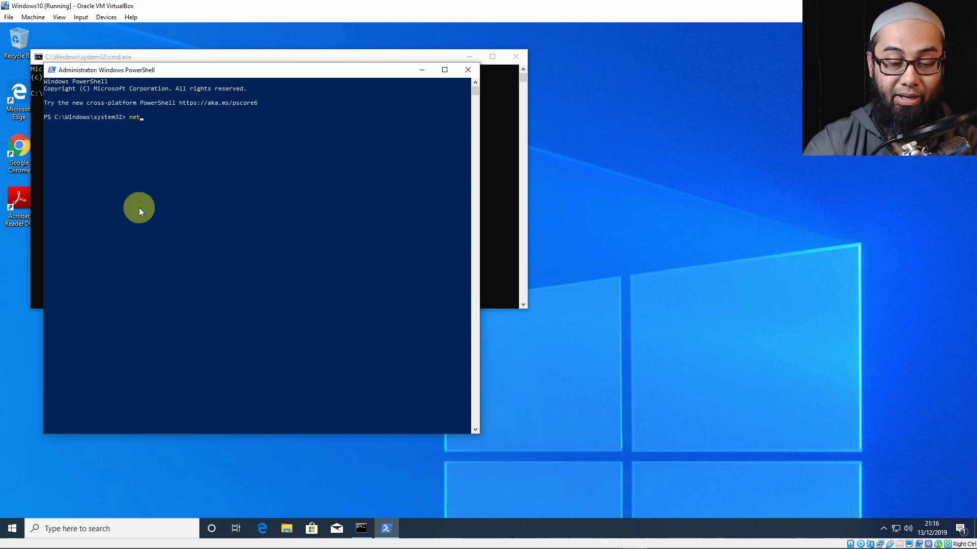
pyautogui.write('user')
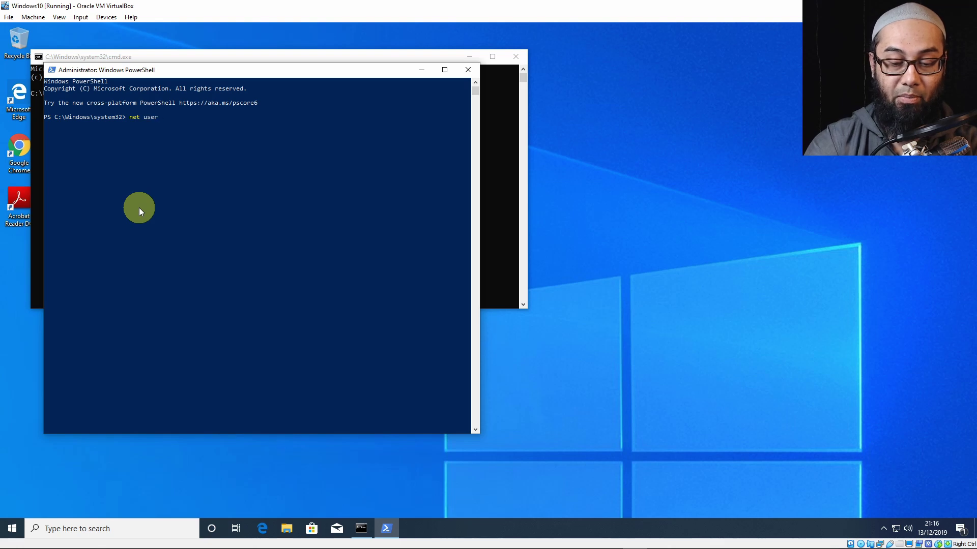
pyautogui.write(' administ')
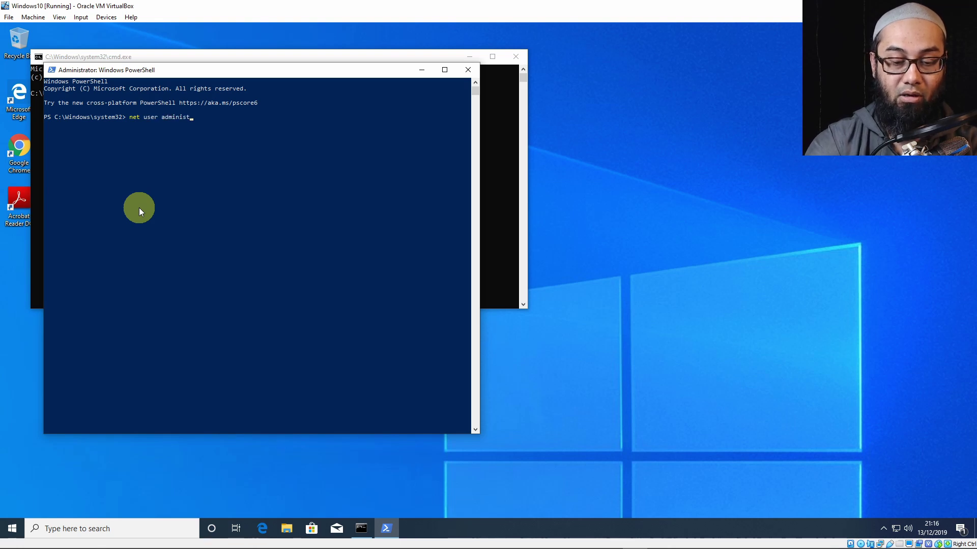
pyautogui.write('rator ')
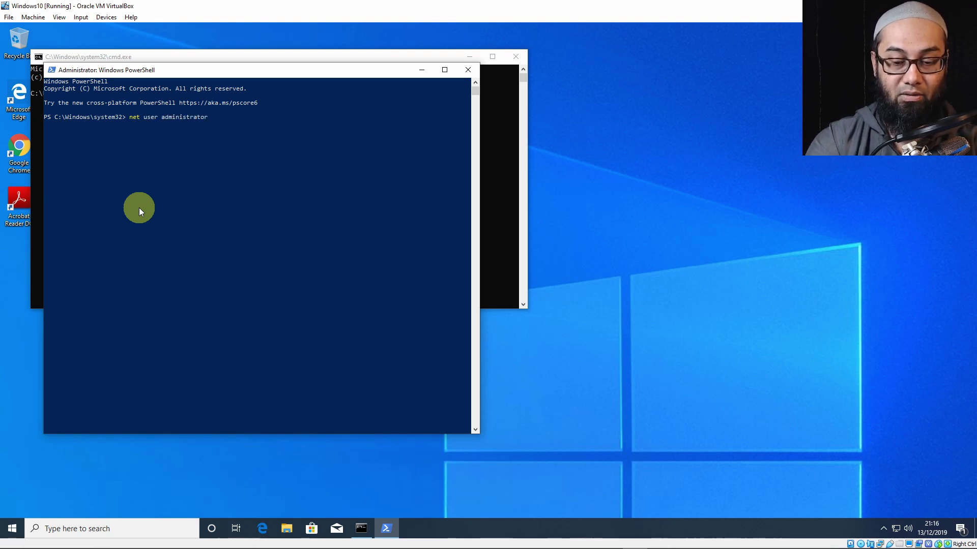
pyautogui.write('/')
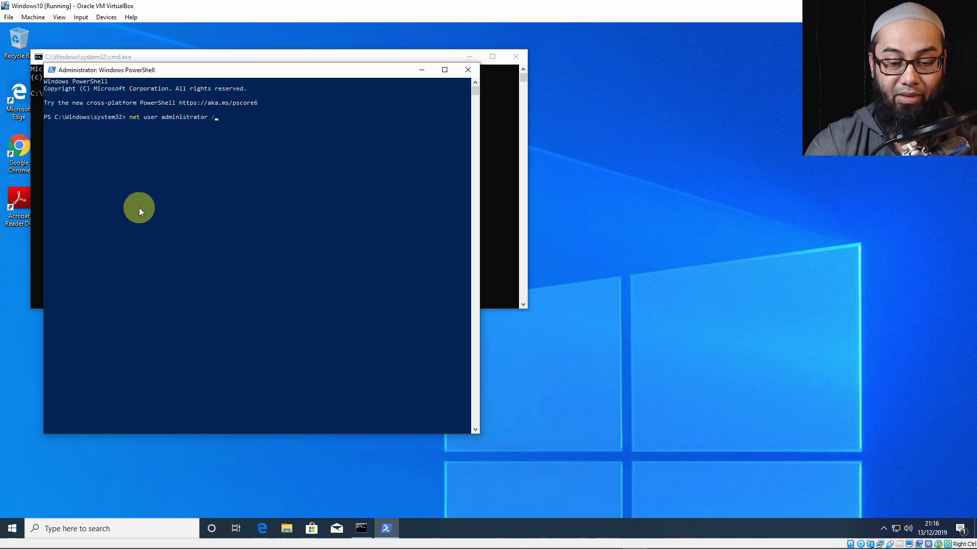
pyautogui.write('active')
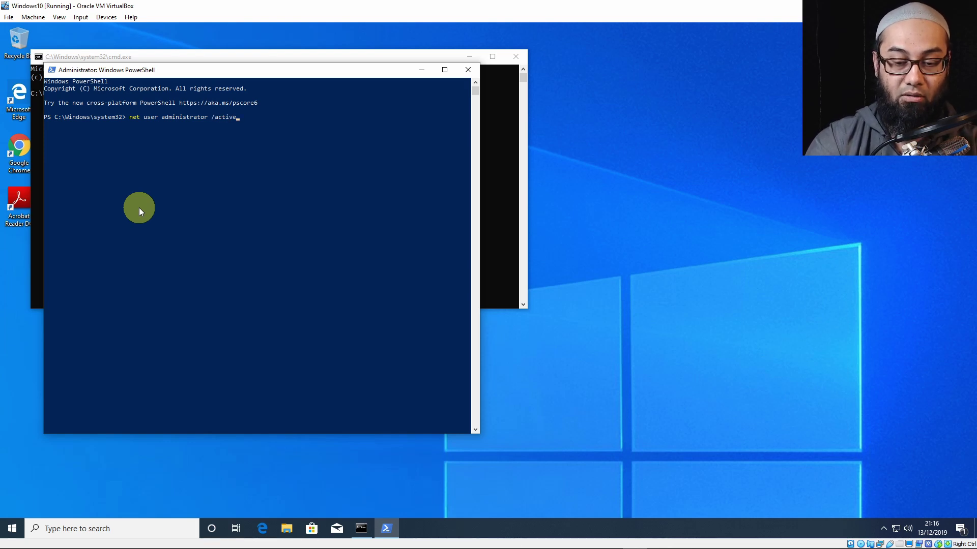
pyautogui.write(':yes')
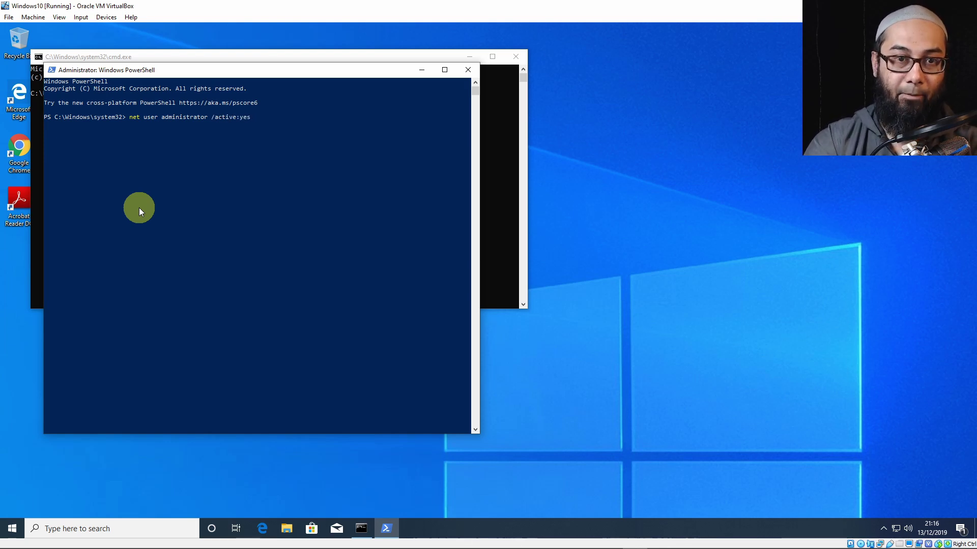
pyautogui.press('Return')
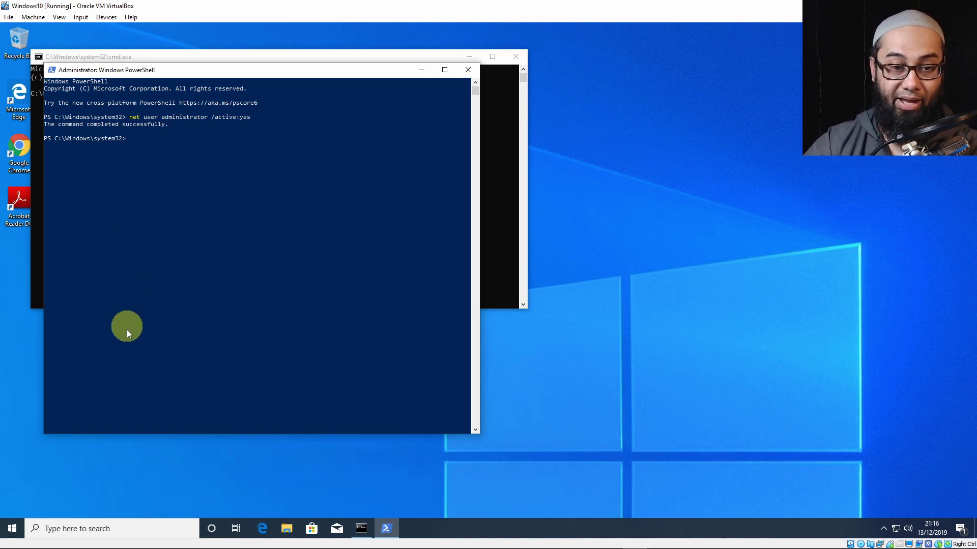
pyautogui.click(15, 528)
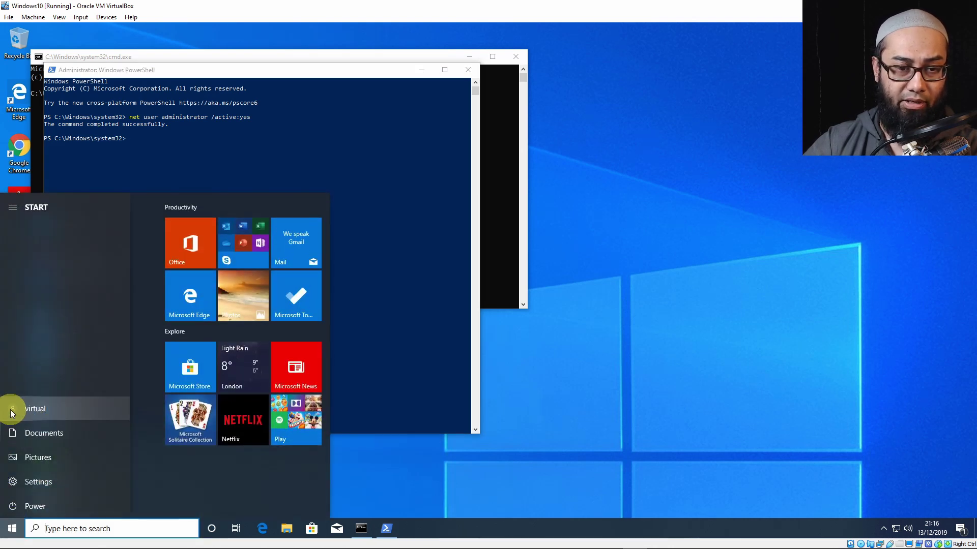
pyautogui.click(12, 408)
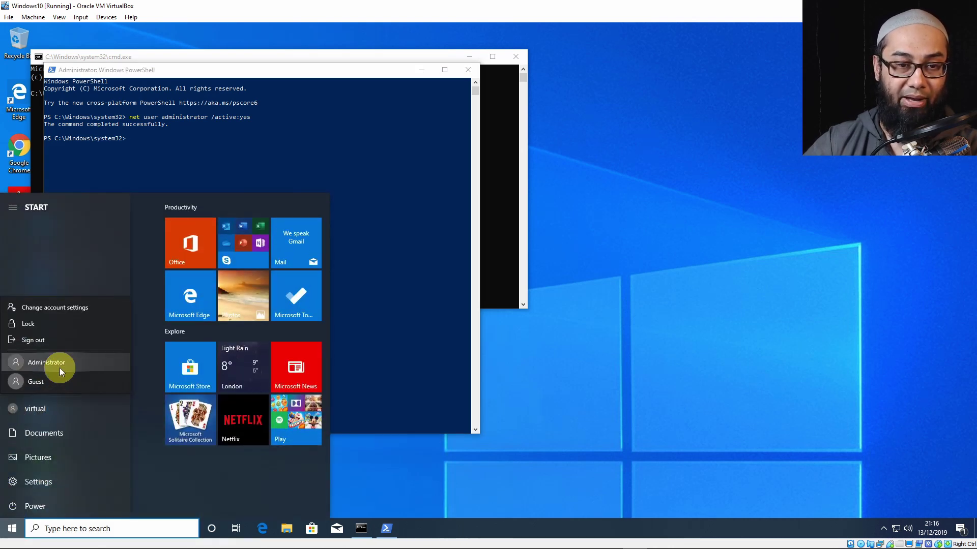
pyautogui.click(180, 145)
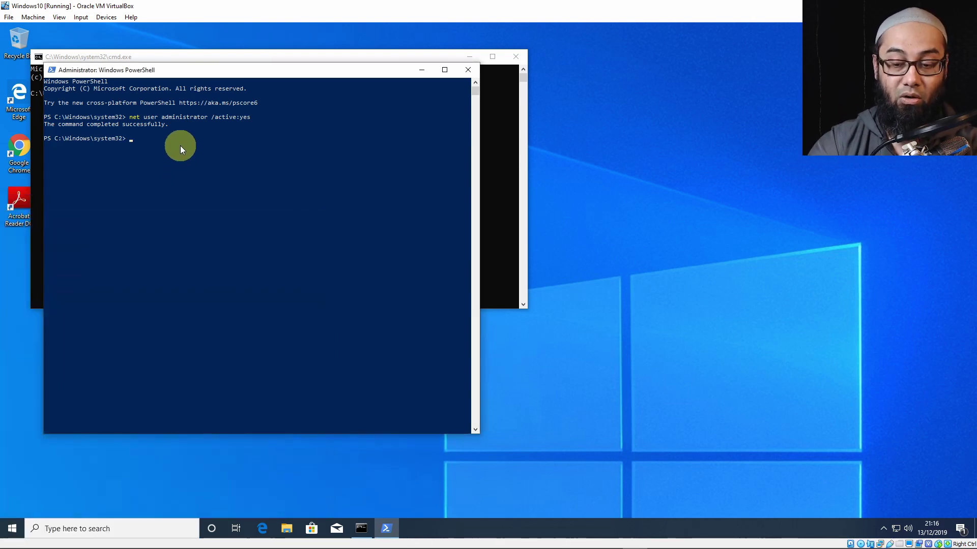
# Run 'net user administrator /active:no' and confirm Administrator is gone from the account list.
pyautogui.click(180, 145)
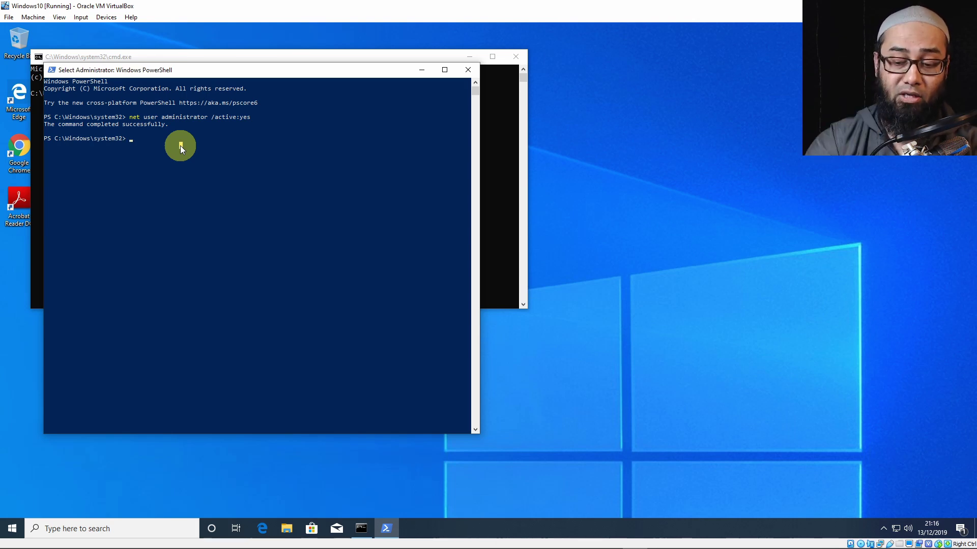
pyautogui.press('Up')
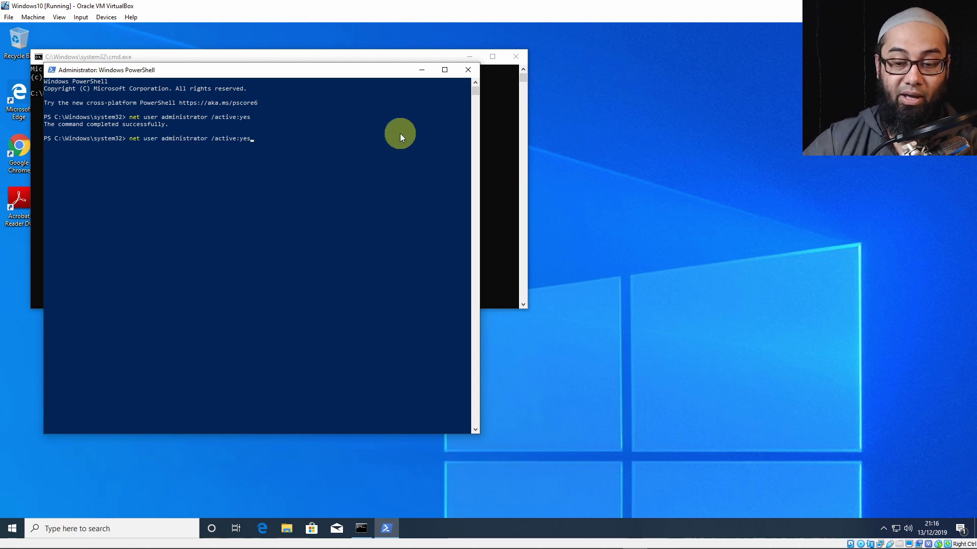
pyautogui.press('BackSpace')
pyautogui.press('BackSpace')
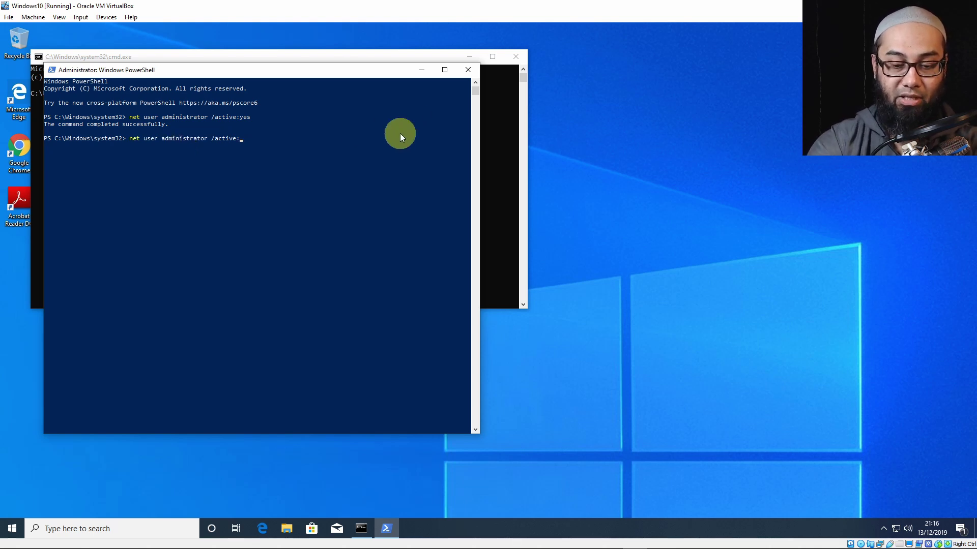
pyautogui.press('Return')
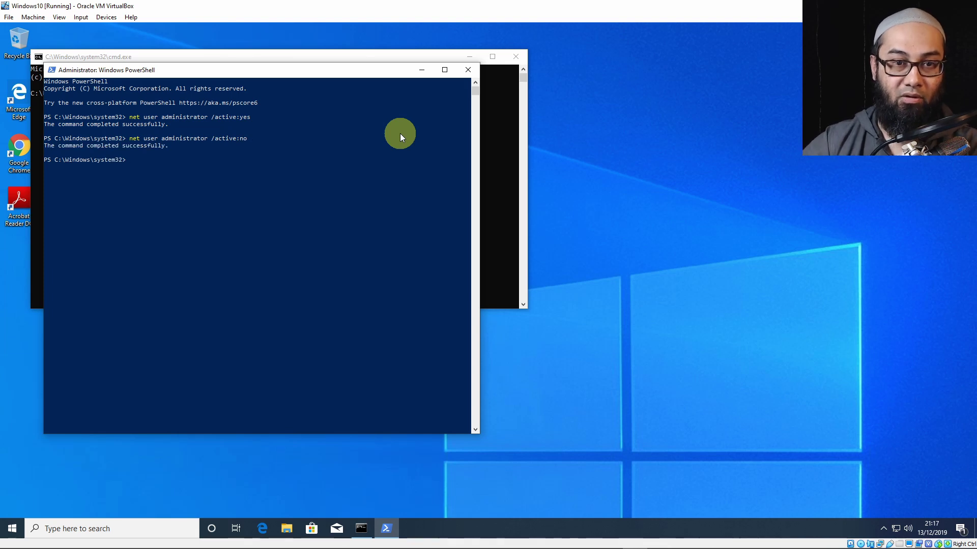
pyautogui.click(11, 532)
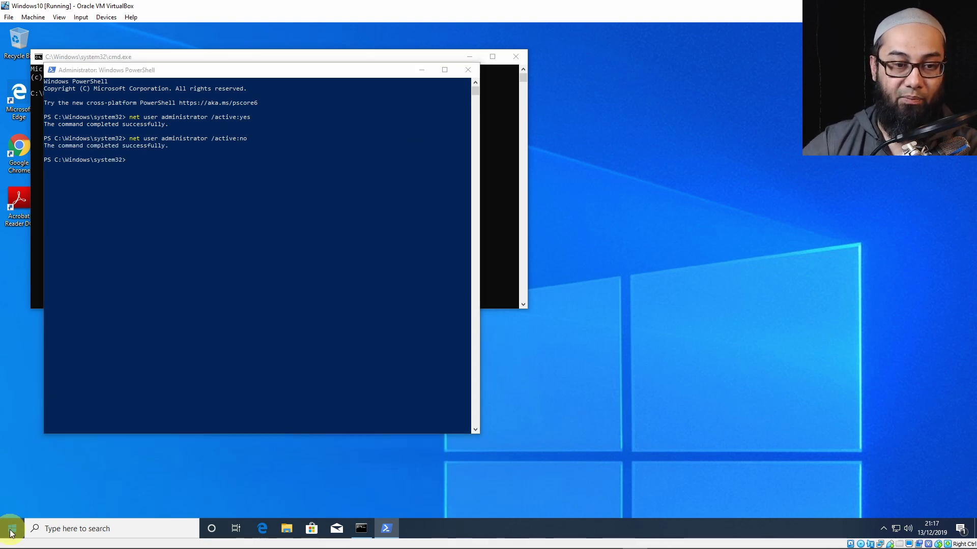
pyautogui.click(8, 411)
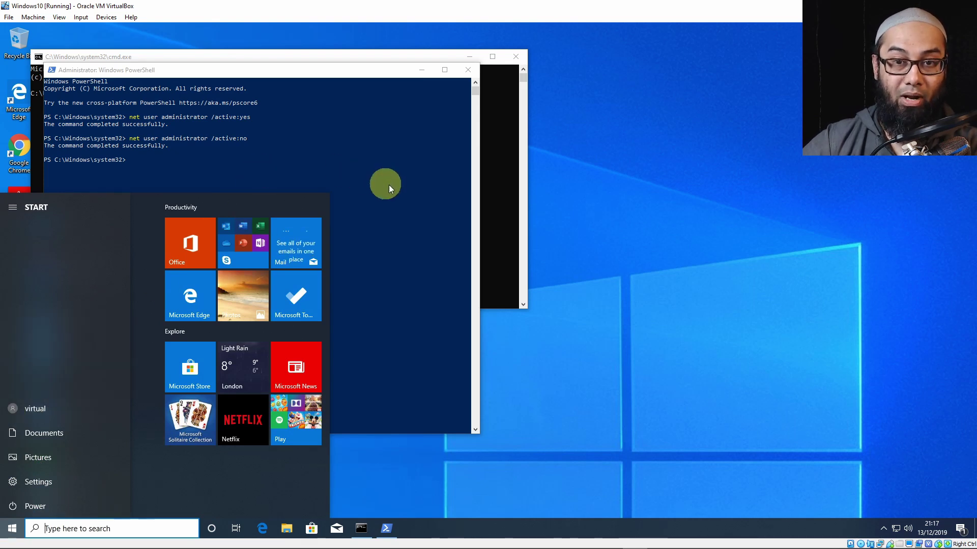
pyautogui.click(331, 169)
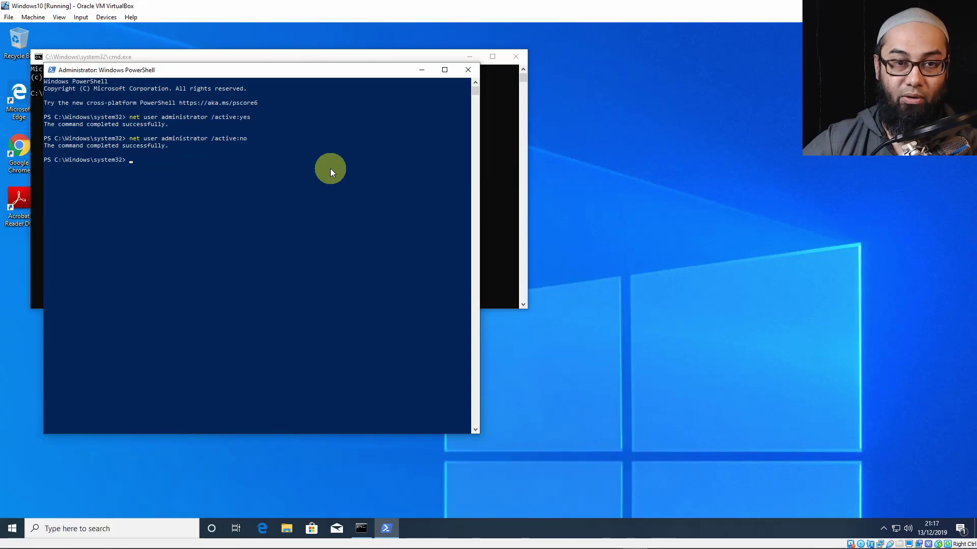
# Rerun 'net user administrator /active:yes', then begin a net user administrator command with a new password.
pyautogui.press('Up')
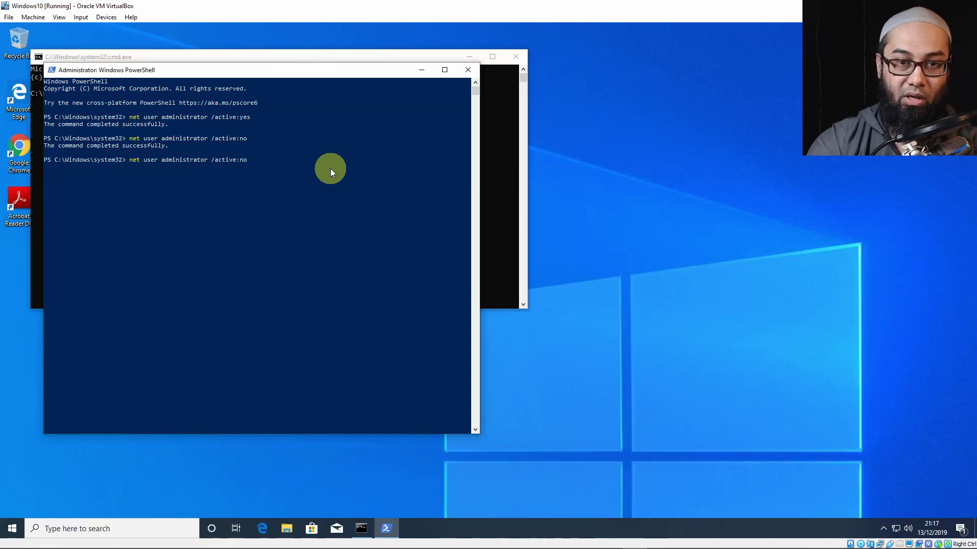
pyautogui.press('BackSpace')
pyautogui.write('yes')
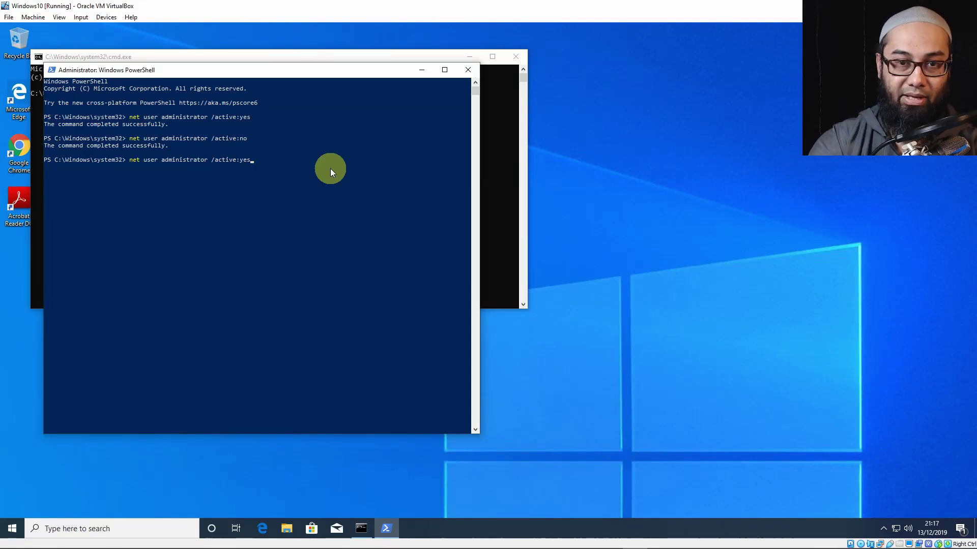
pyautogui.press('Return')
pyautogui.write('net user')
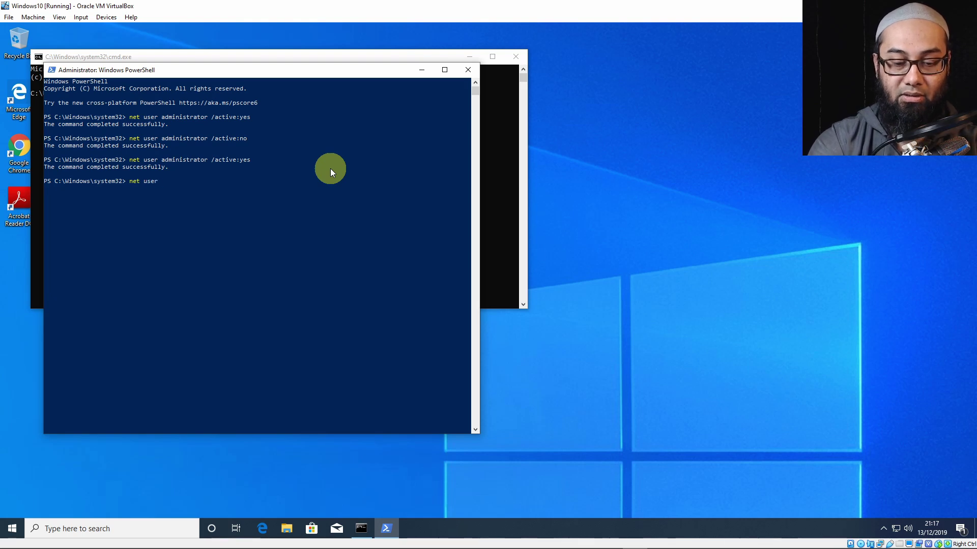
pyautogui.write(' administra')
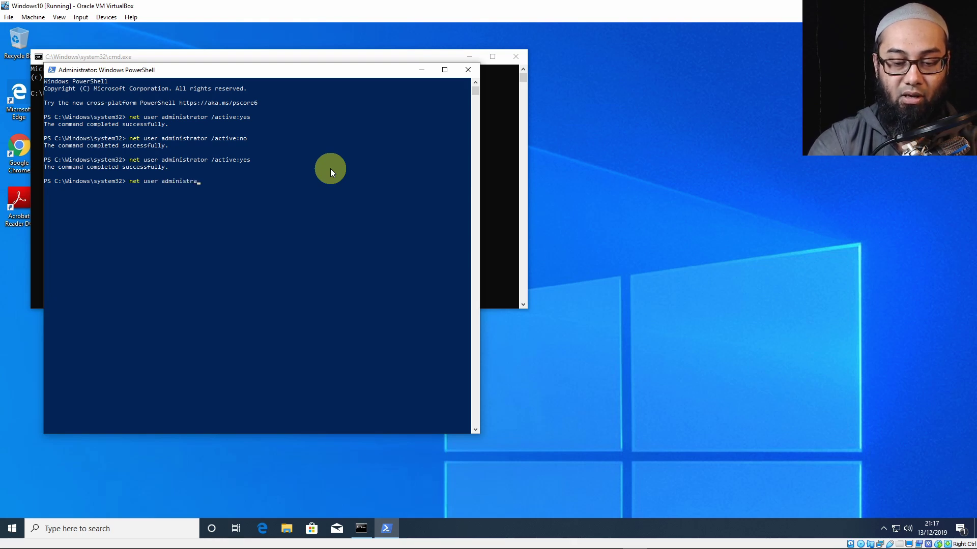
pyautogui.write('tor')
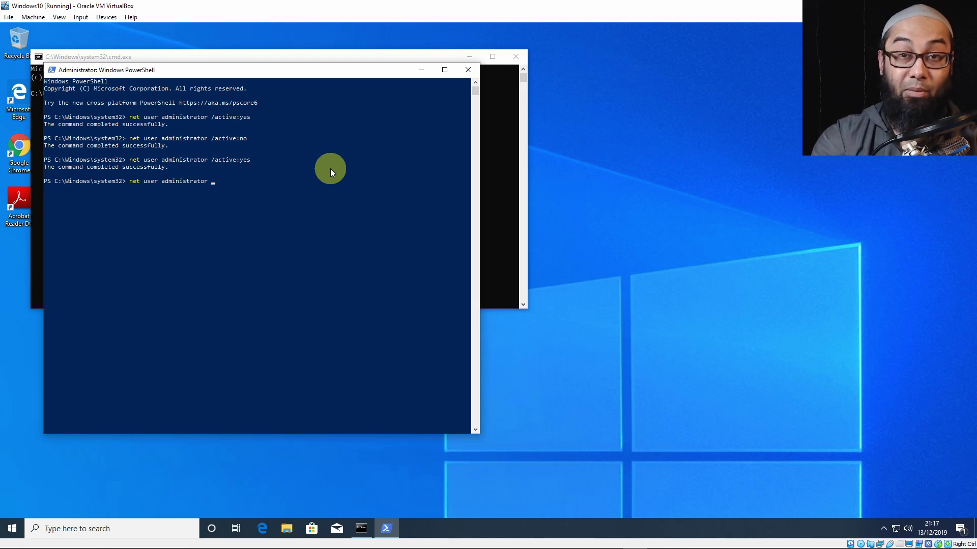
pyautogui.write(' password')
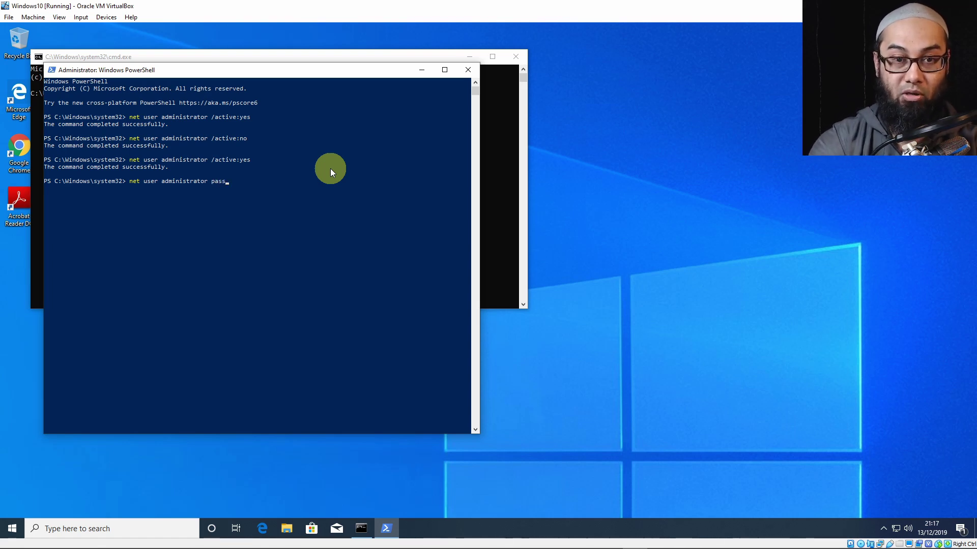
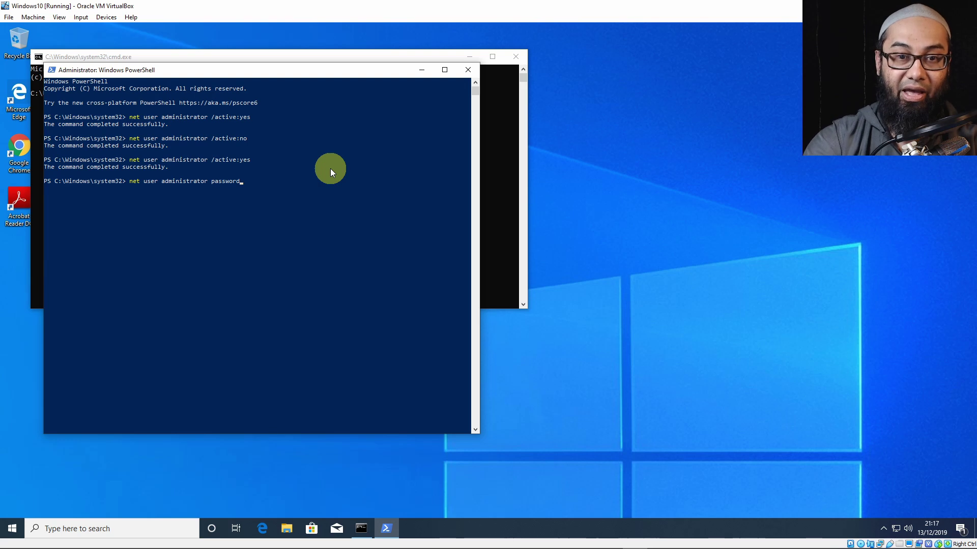
# Run the net user command that sets the built-in Administrator account's new password.
pyautogui.press('Return')
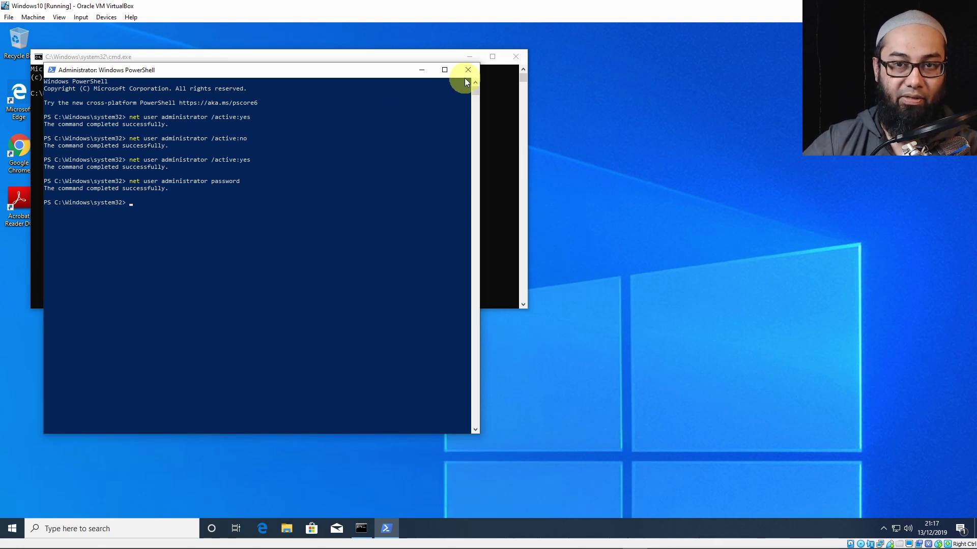
# Exit PowerShell and then the Command Prompt with the exit command.
pyautogui.write('exit')
pyautogui.press('Return')
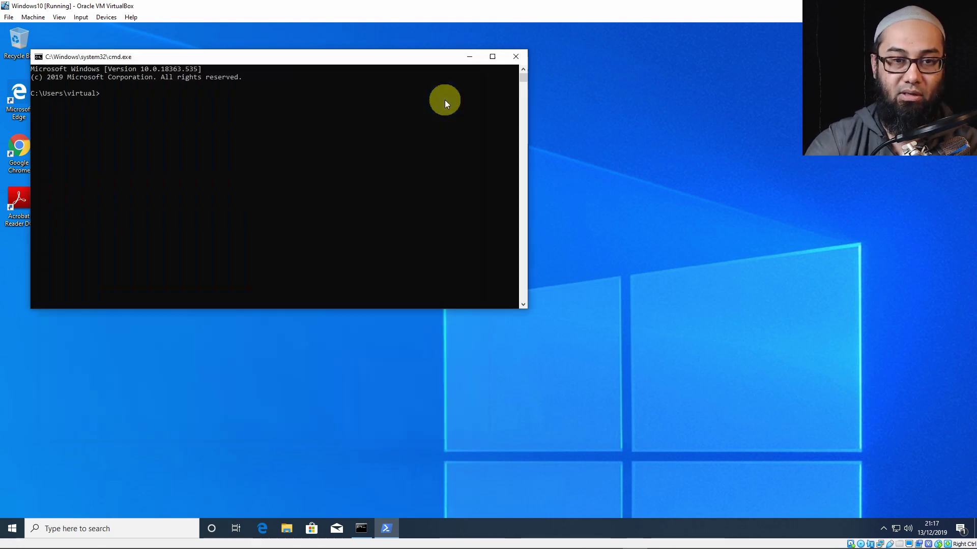
pyautogui.write('exit')
pyautogui.press('Return')
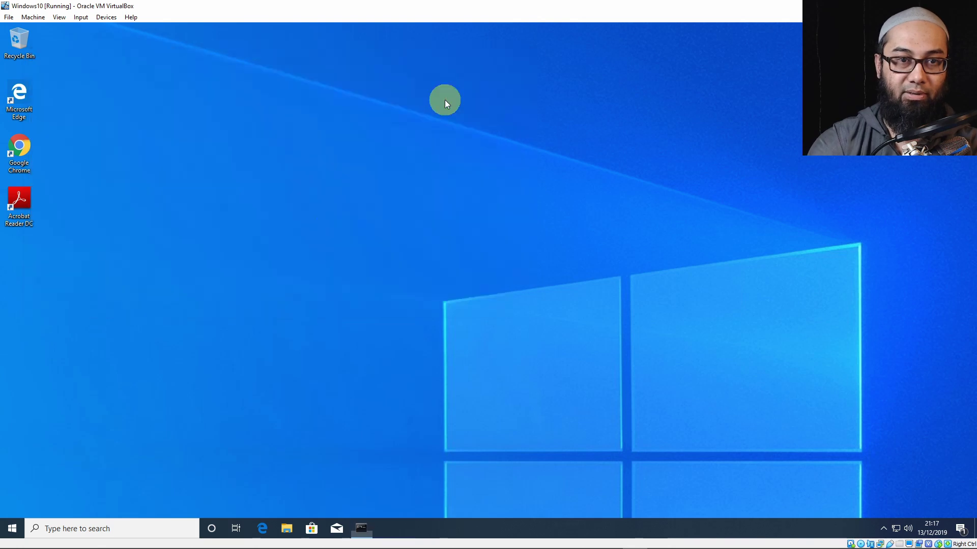
# Sign out of the current user from the Start menu's account options.
pyautogui.click(18, 524)
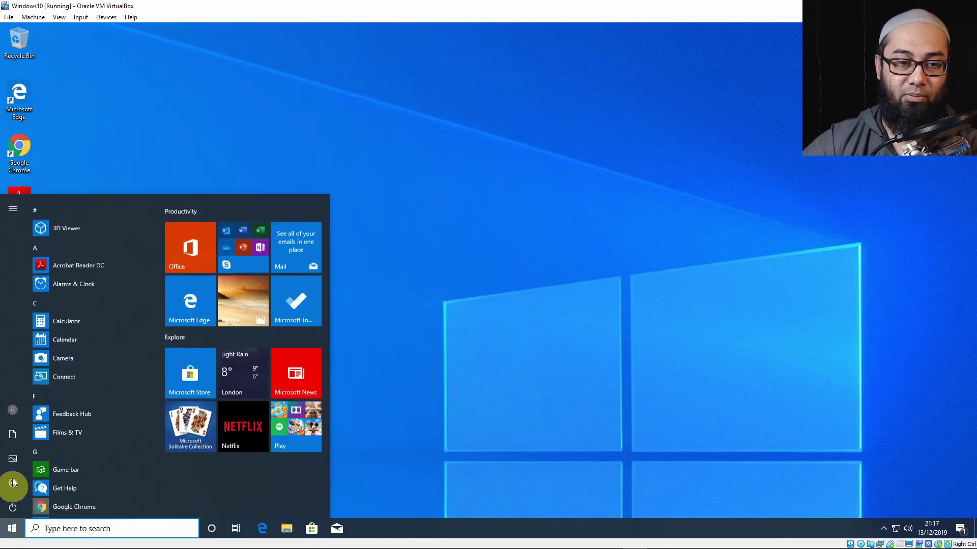
pyautogui.click(13, 407)
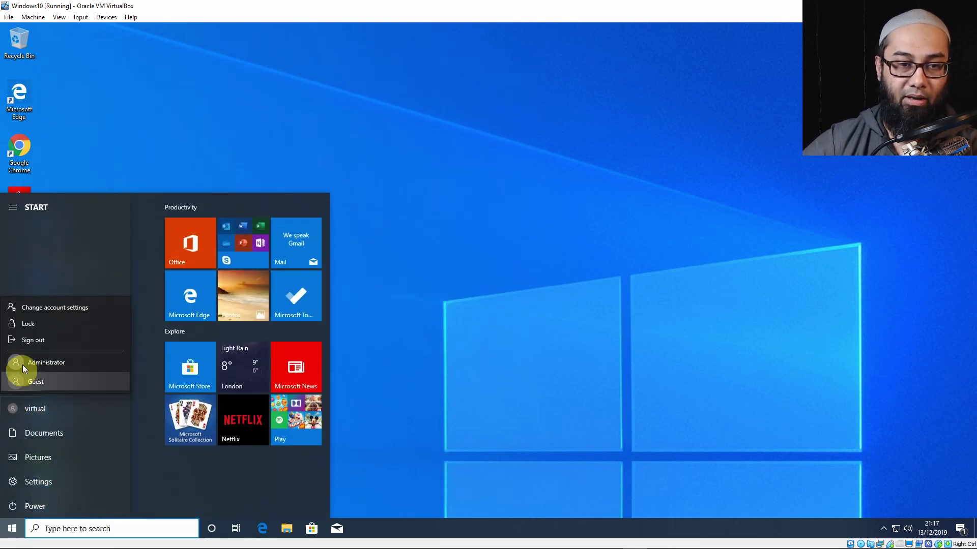
pyautogui.click(30, 341)
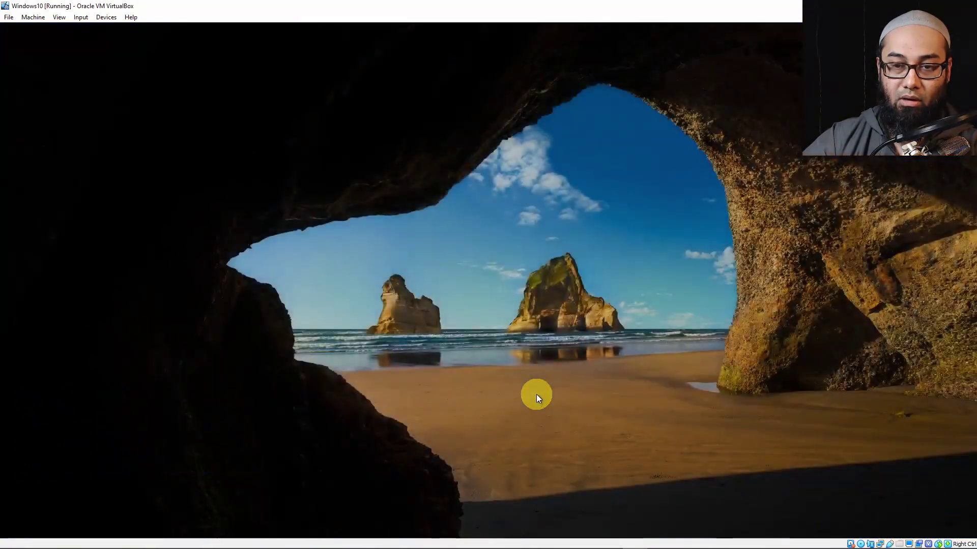
# Sign back in as Administrator with its password.
pyautogui.click(536, 395)
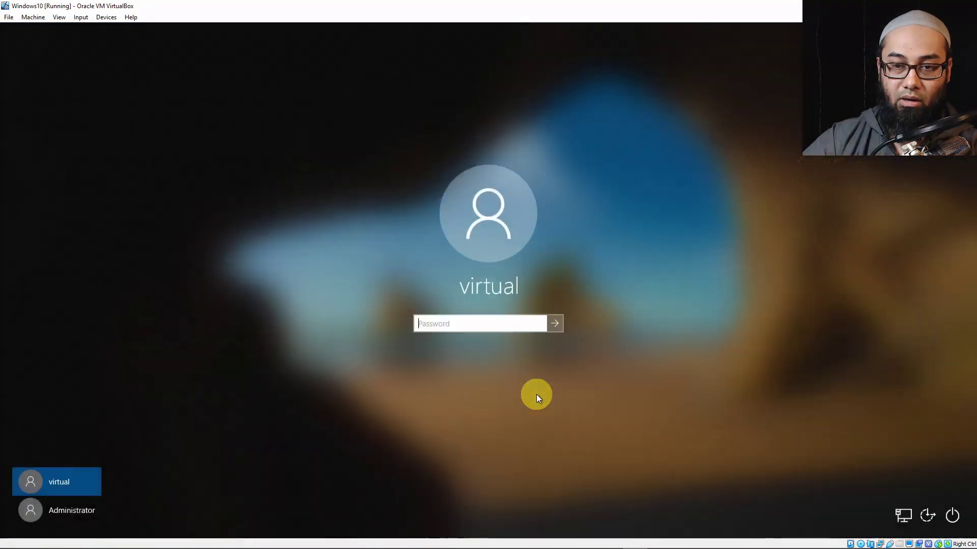
pyautogui.click(80, 513)
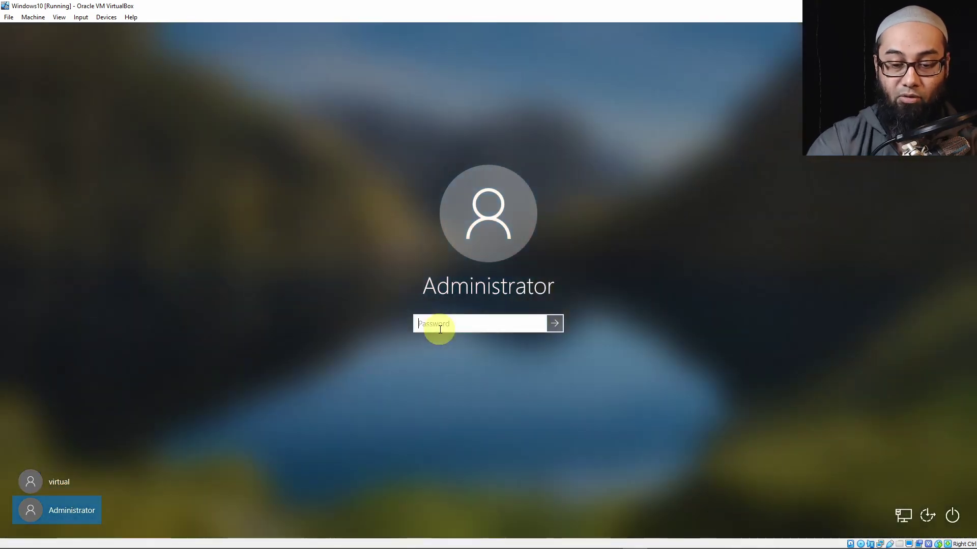
pyautogui.write('••••••••')
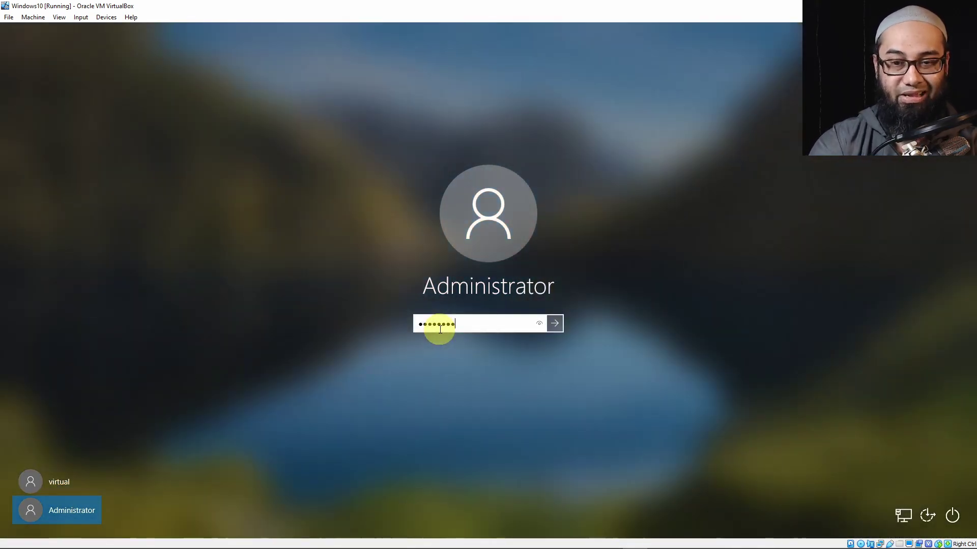
pyautogui.press('Return')
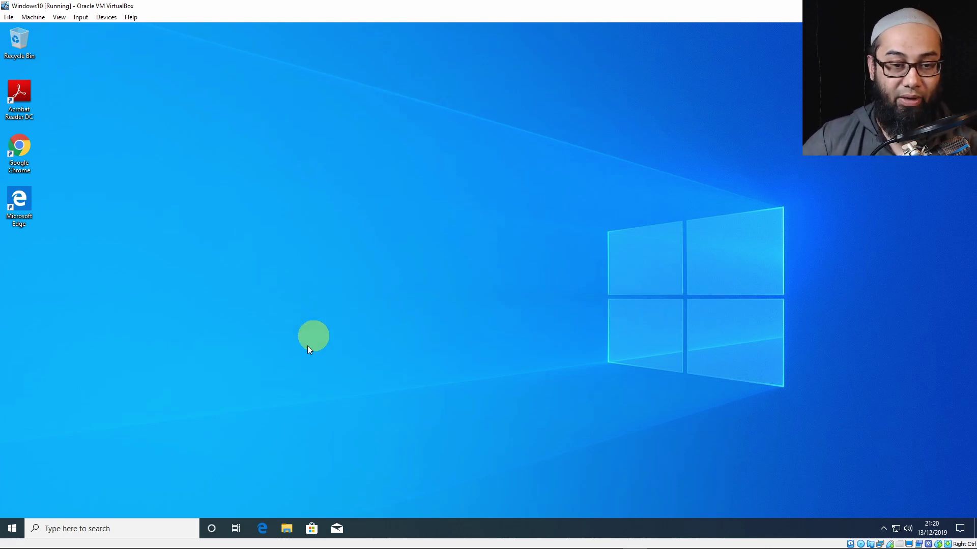
# Open the Start menu once the Administrator desktop has loaded.
pyautogui.click(12, 531)
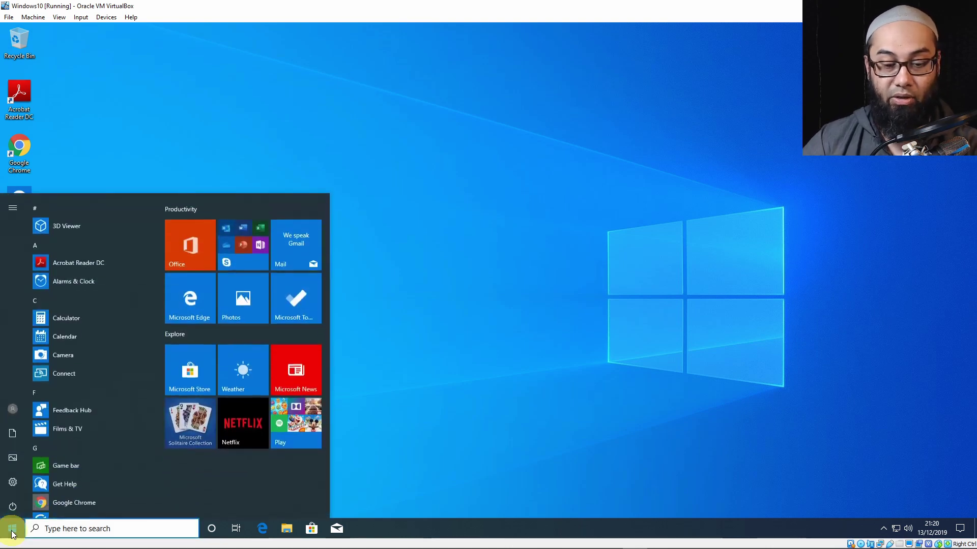
# Open Remote Desktop settings, switch Enable Remote Desktop off and back on, then close Settings.
pyautogui.write('remote')
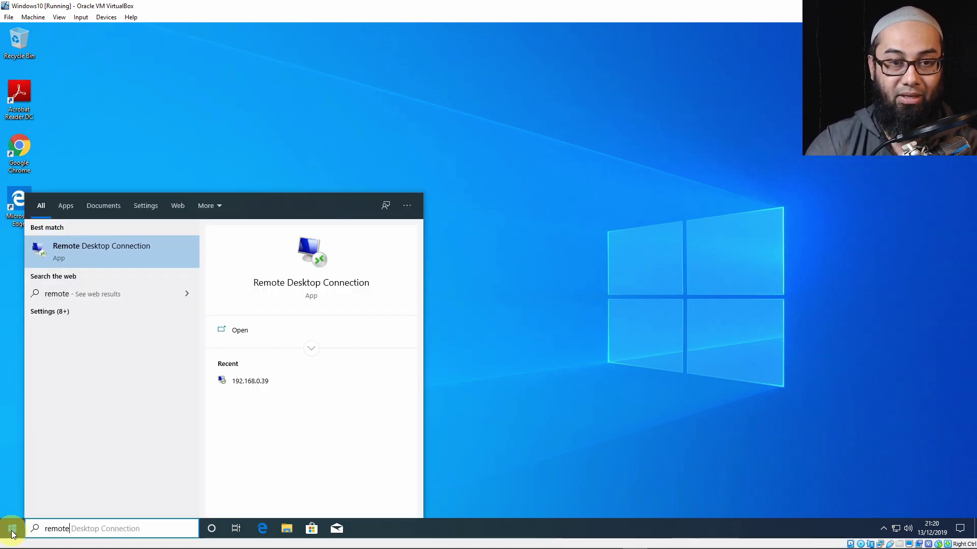
pyautogui.write(' des')
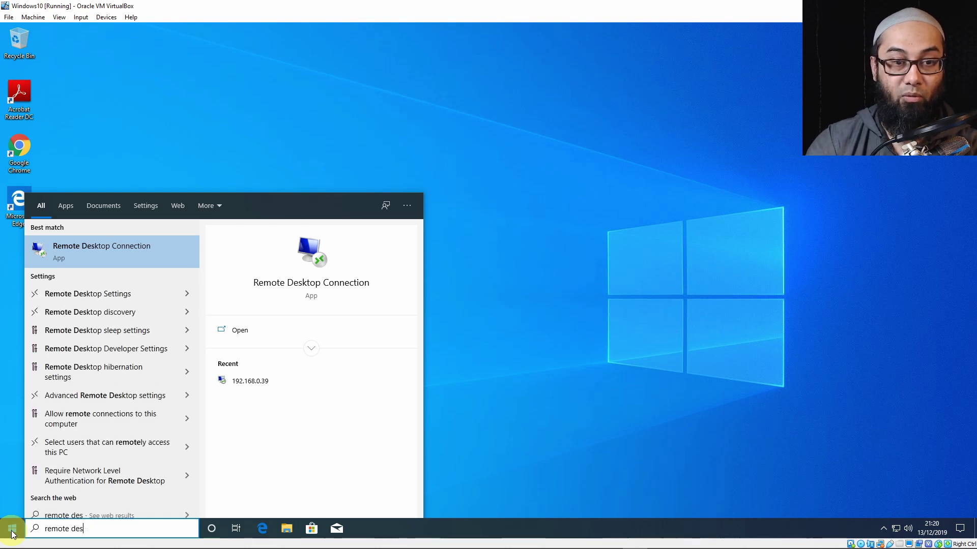
pyautogui.press('Down')
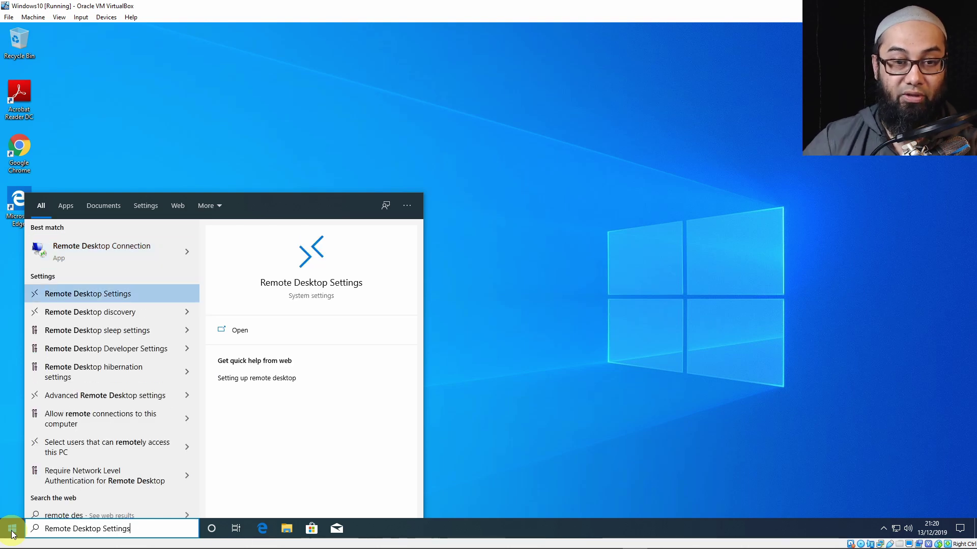
pyautogui.press('Return')
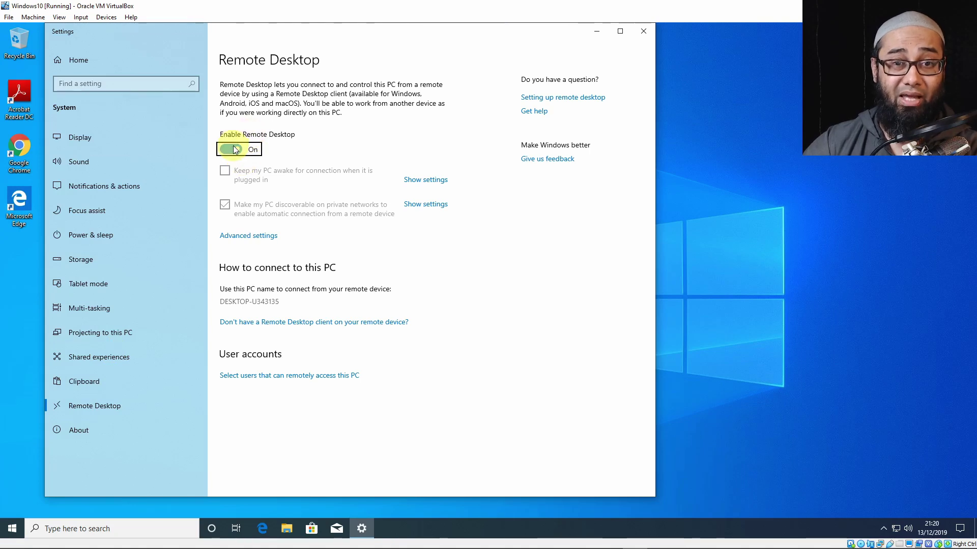
pyautogui.click(235, 149)
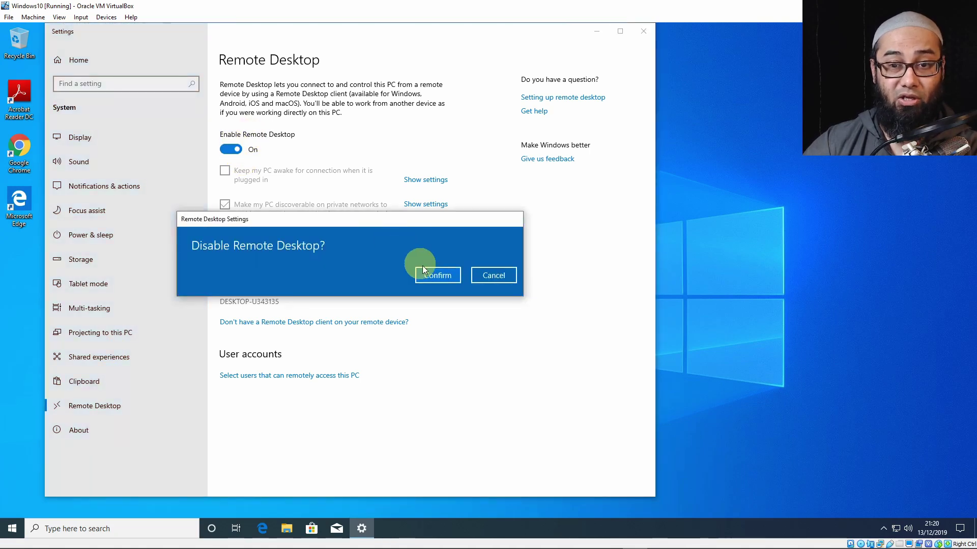
pyautogui.click(431, 274)
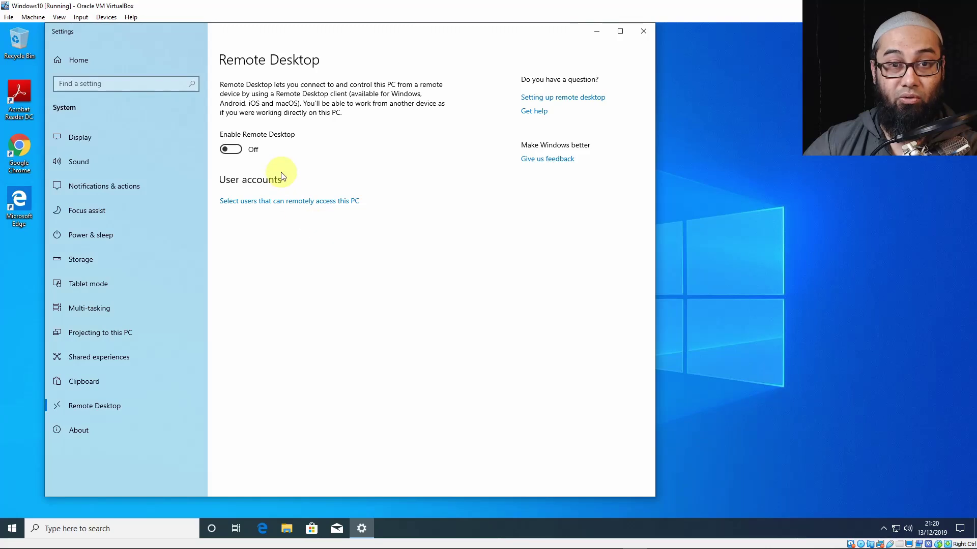
pyautogui.click(236, 150)
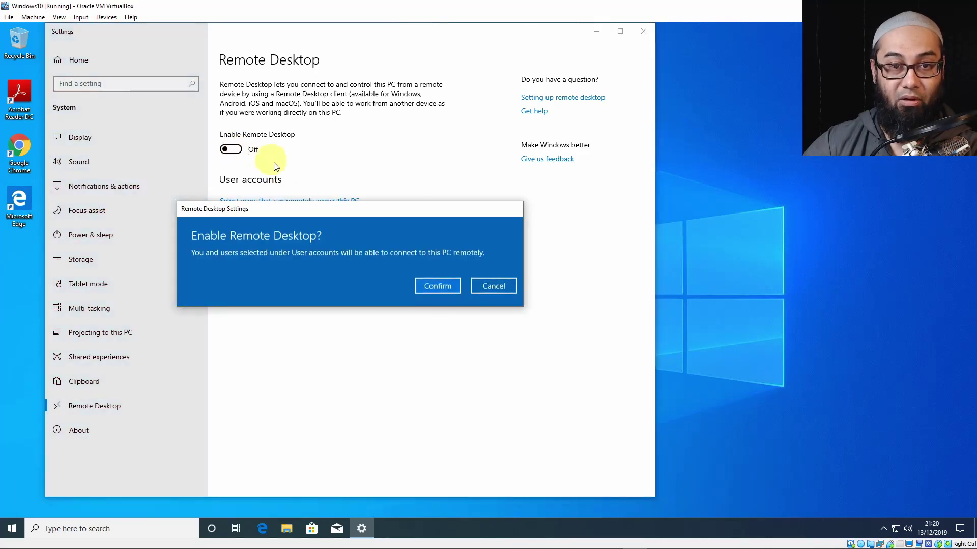
pyautogui.click(442, 289)
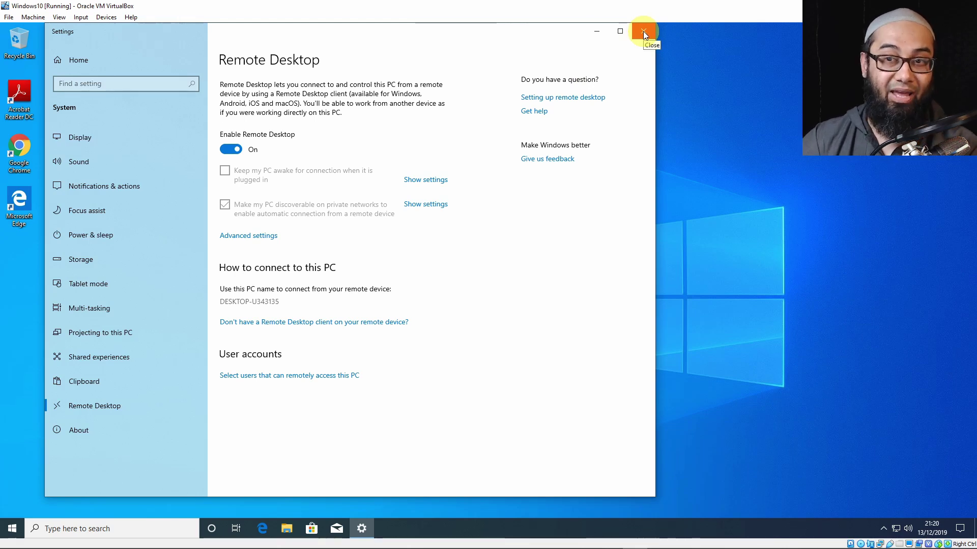
pyautogui.click(643, 31)
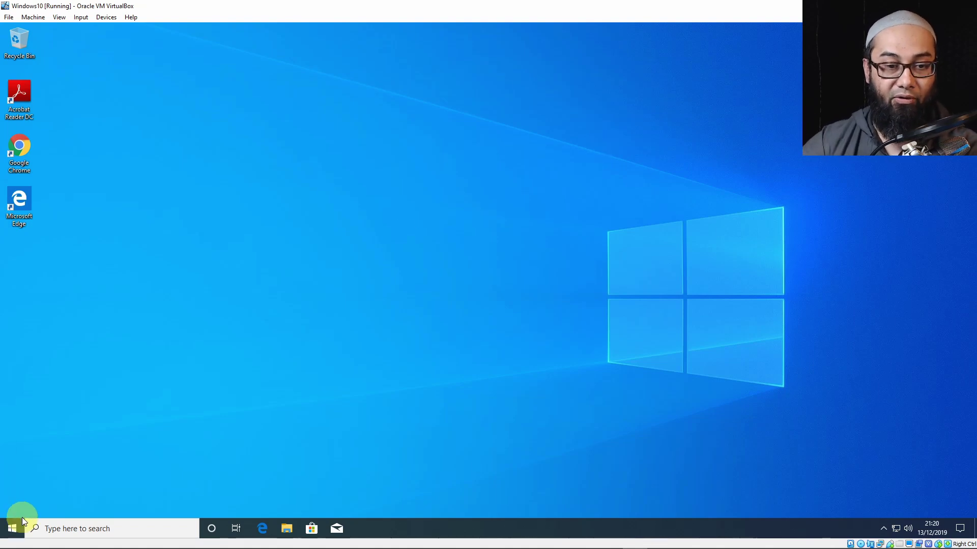
# Launch Remote Desktop Connection and connect to 192.168.0.39.
pyautogui.click(12, 528)
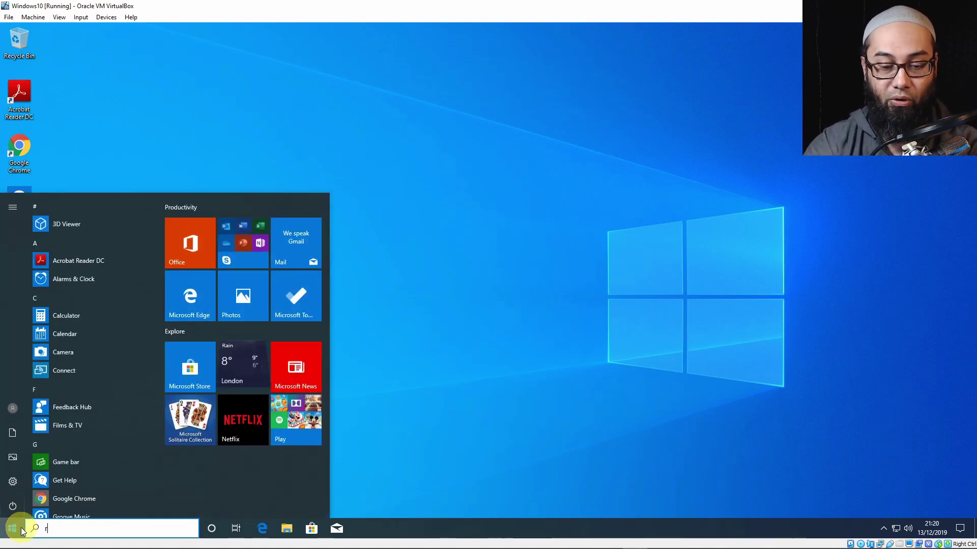
pyautogui.write('remote')
pyautogui.press('Return')
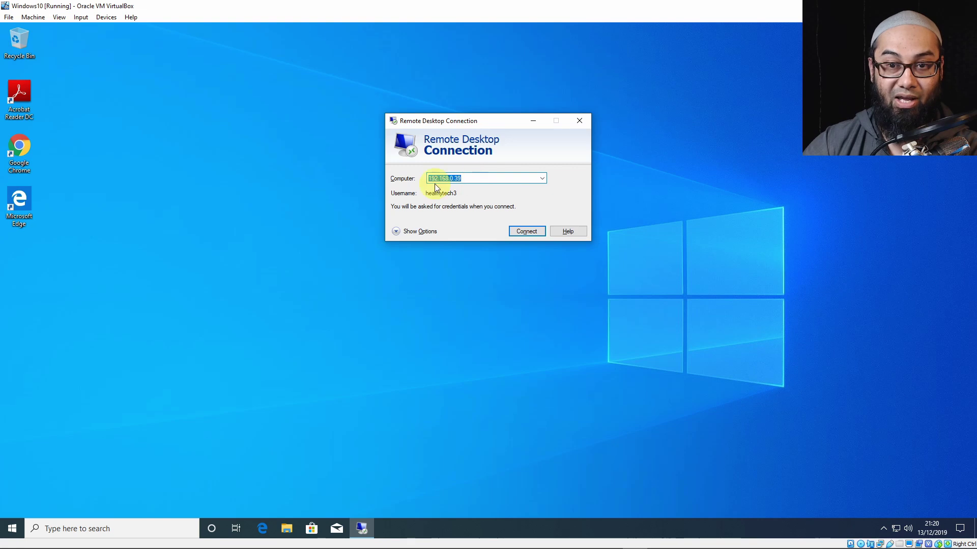
pyautogui.click(423, 231)
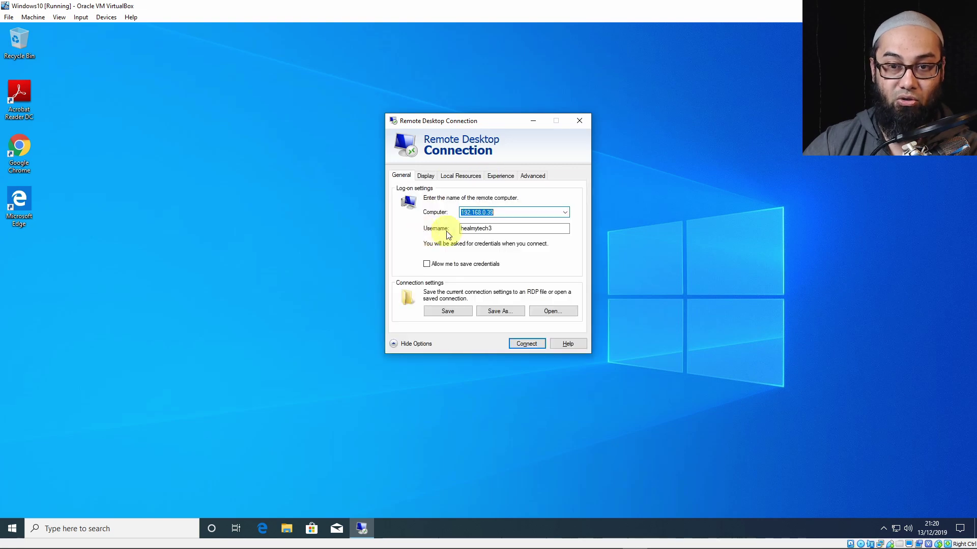
pyautogui.click(505, 212)
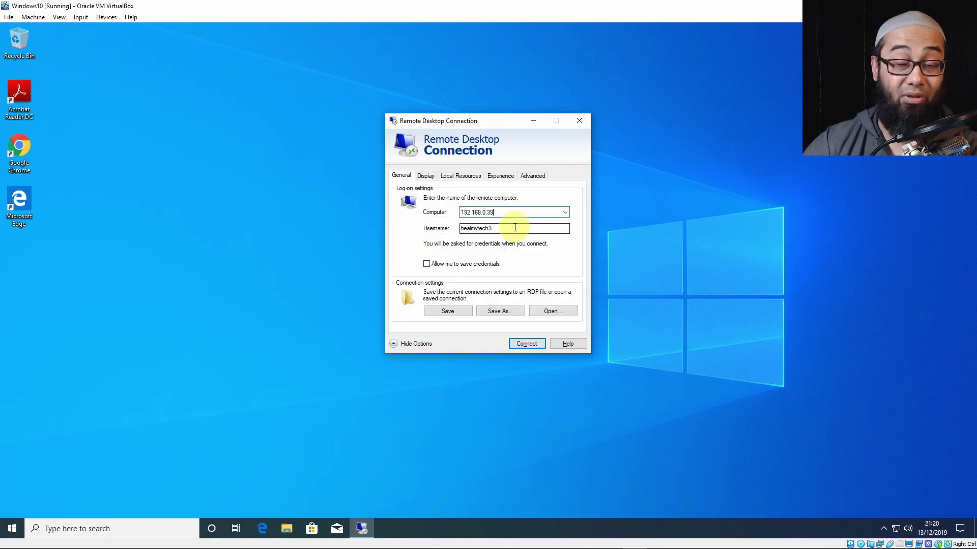
pyautogui.click(540, 346)
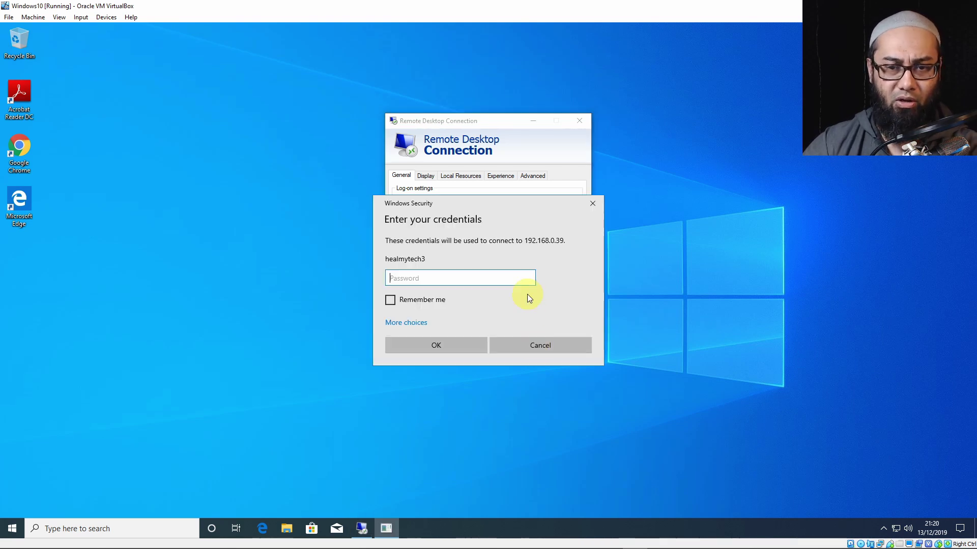
# Enter the remote sign-in password and accept the untrusted certificate warning.
pyautogui.write('••••••')
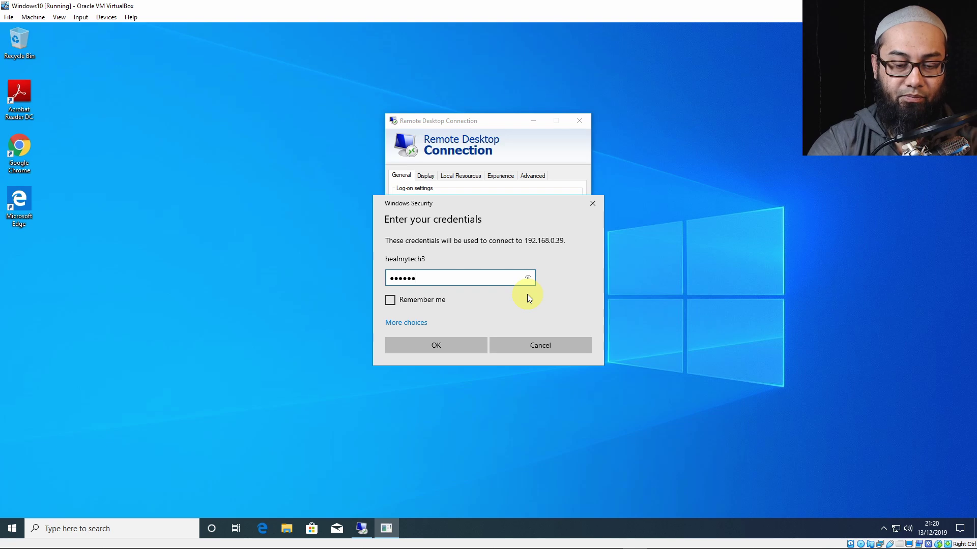
pyautogui.write('••••••••')
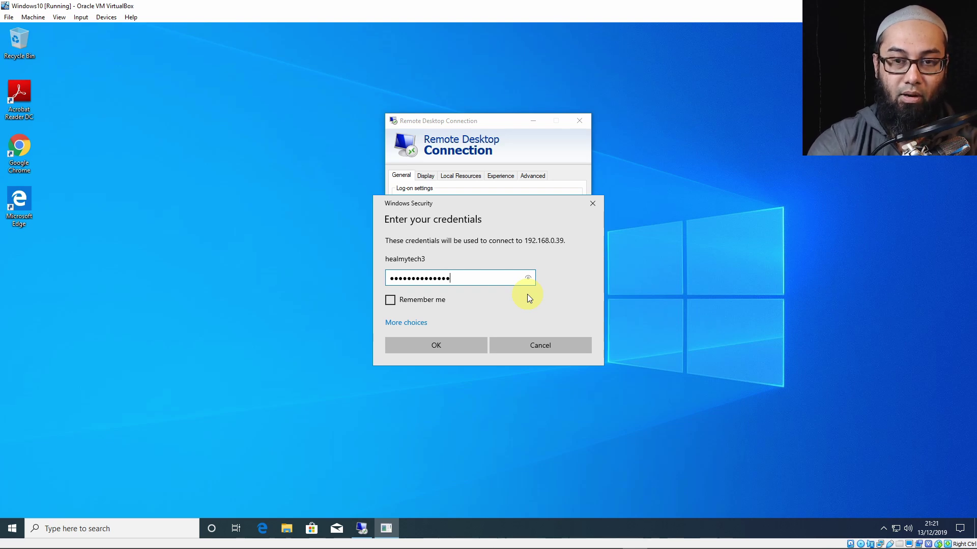
pyautogui.press('Return')
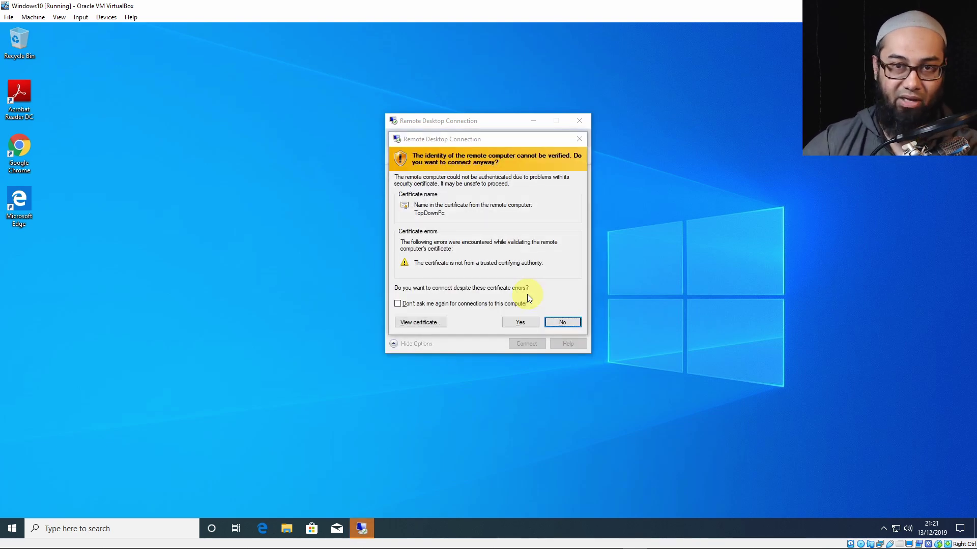
pyautogui.click(518, 325)
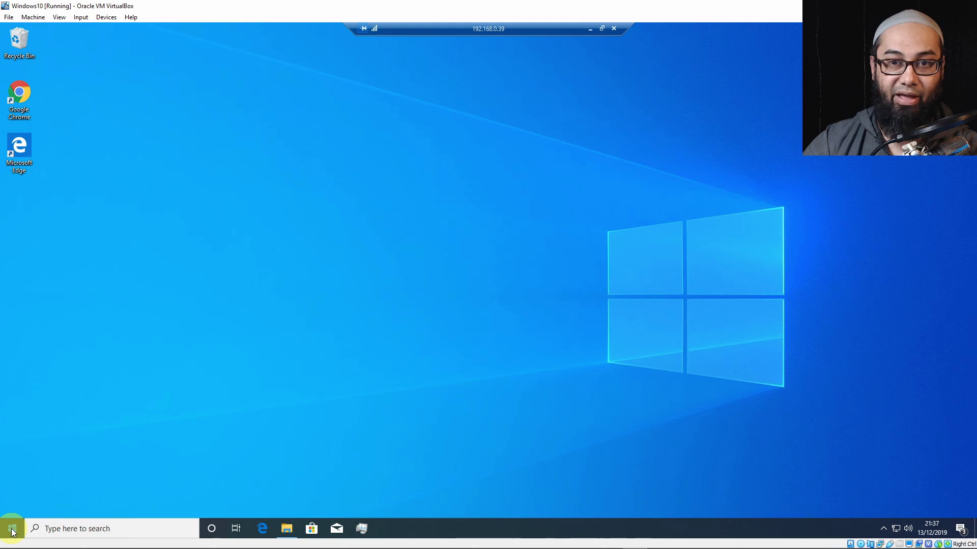
# Close the 192.168.0.39 session from the connection bar and confirm with OK.
pyautogui.click(613, 30)
pyautogui.click(517, 298)
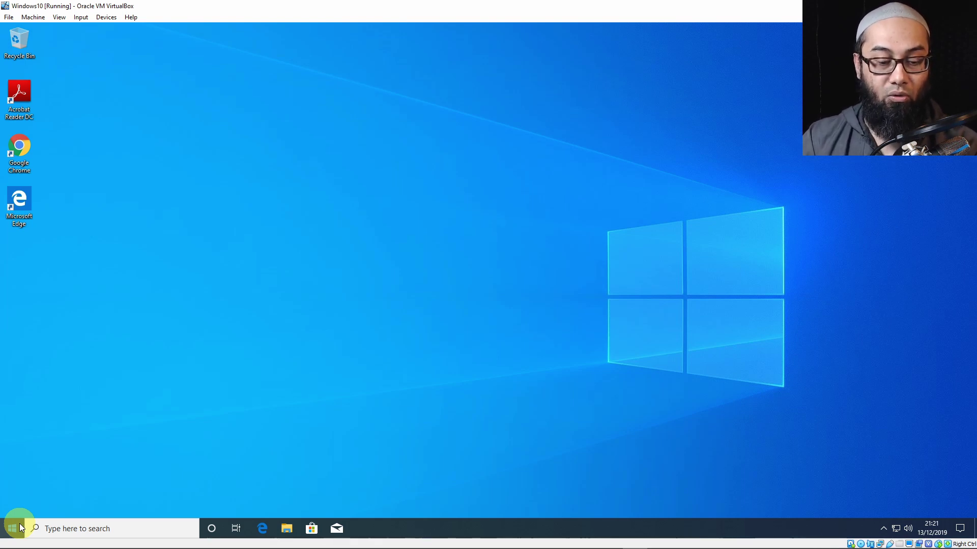
# Run the pre-filled path \\192.168.0.39\c$ from the Run box after checking it.
pyautogui.press('super+r')
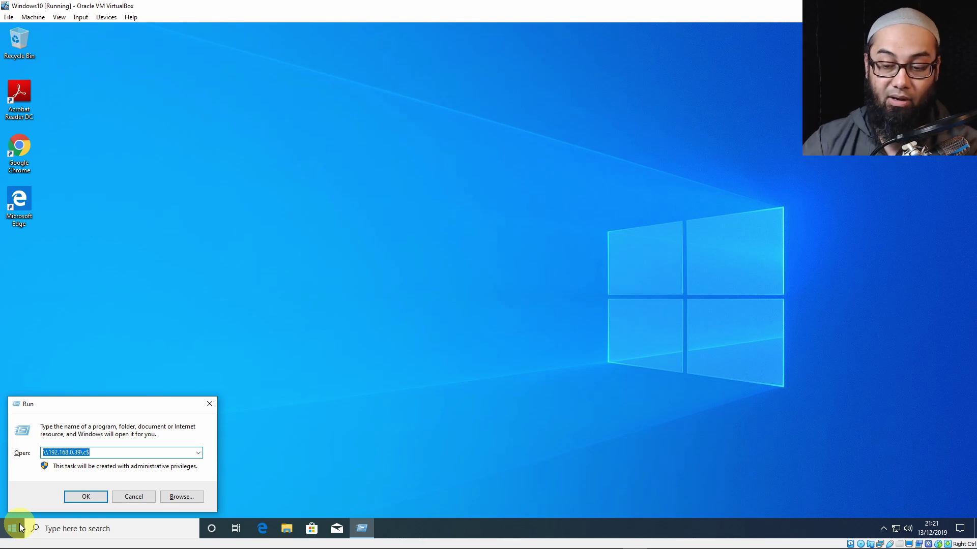
pyautogui.press('End')
pyautogui.press('Home')
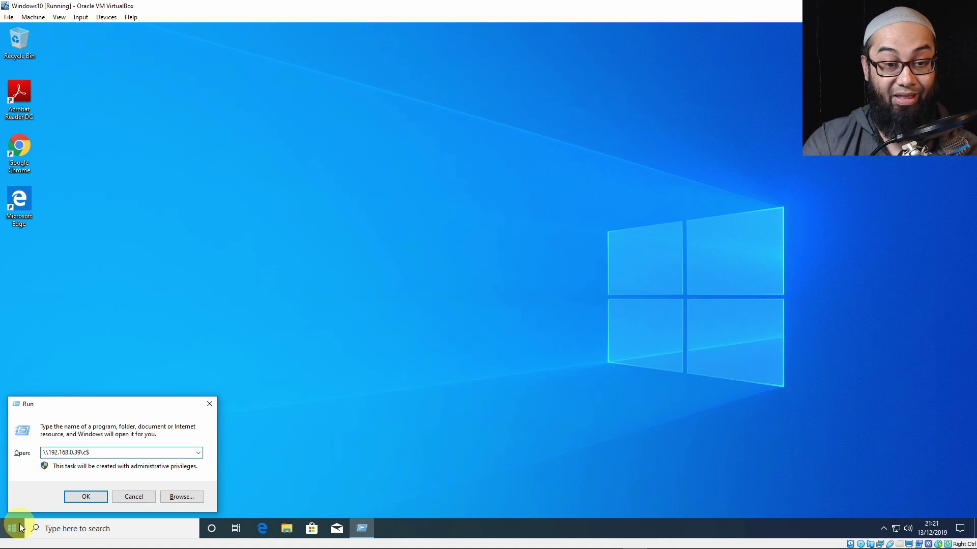
pyautogui.press('Right')
pyautogui.press('Right')
pyautogui.press('Right')
pyautogui.press('Right')
pyautogui.press('Right')
pyautogui.press('Right')
pyautogui.press('Right')
pyautogui.press('Right')
pyautogui.press('Right')
pyautogui.press('Right')
pyautogui.press('Right')
pyautogui.press('Right')
pyautogui.press('Right')
pyautogui.press('Right')
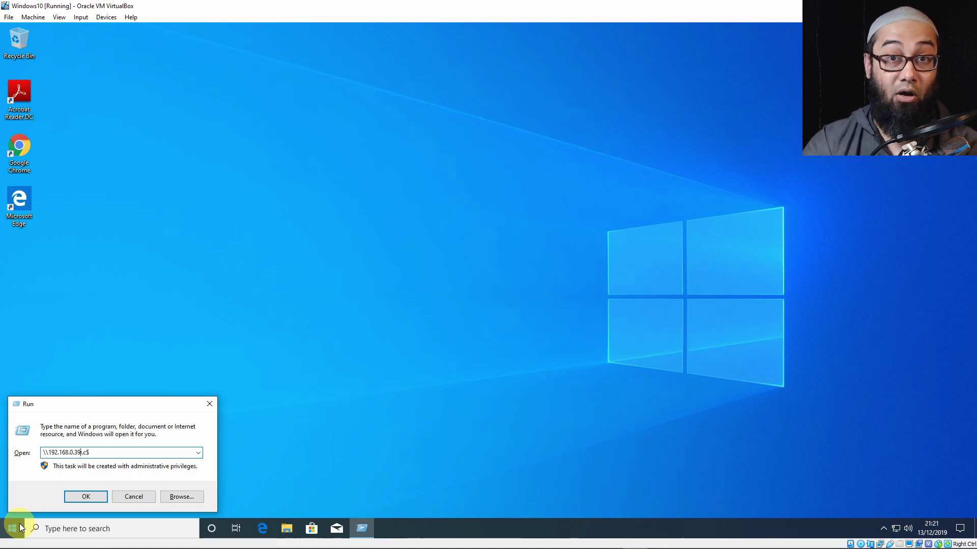
pyautogui.press('Right')
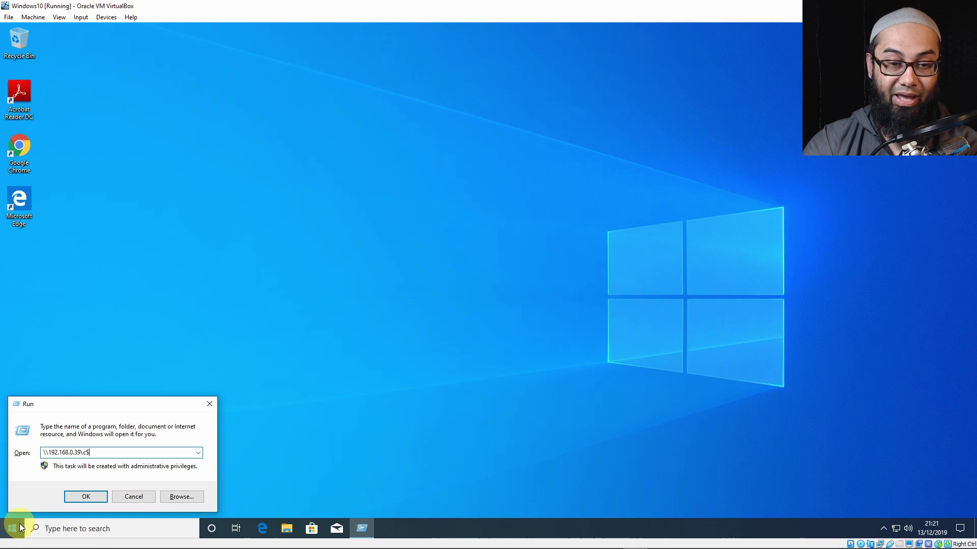
pyautogui.press('Return')
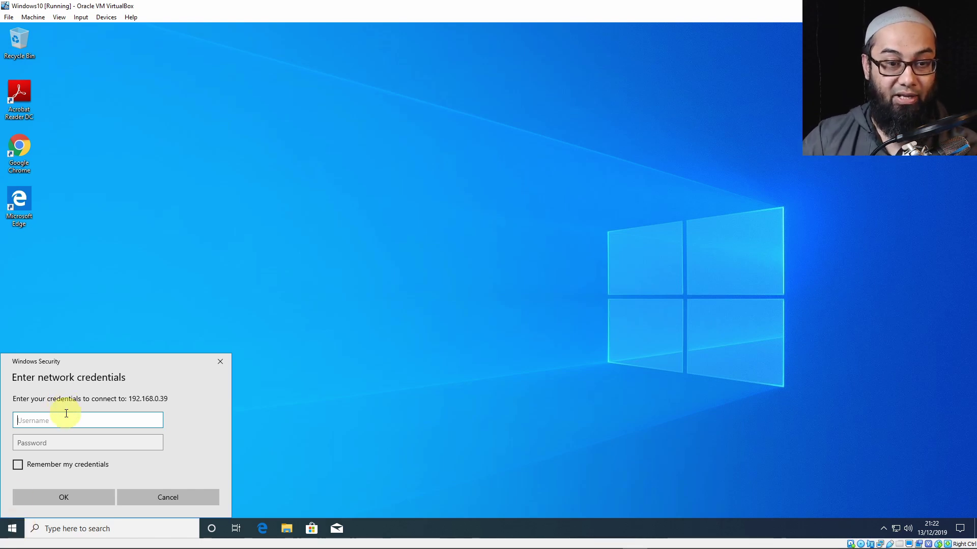
# Submit the regular user account's username and password for the share, getting Access is denied.
pyautogui.write('h')
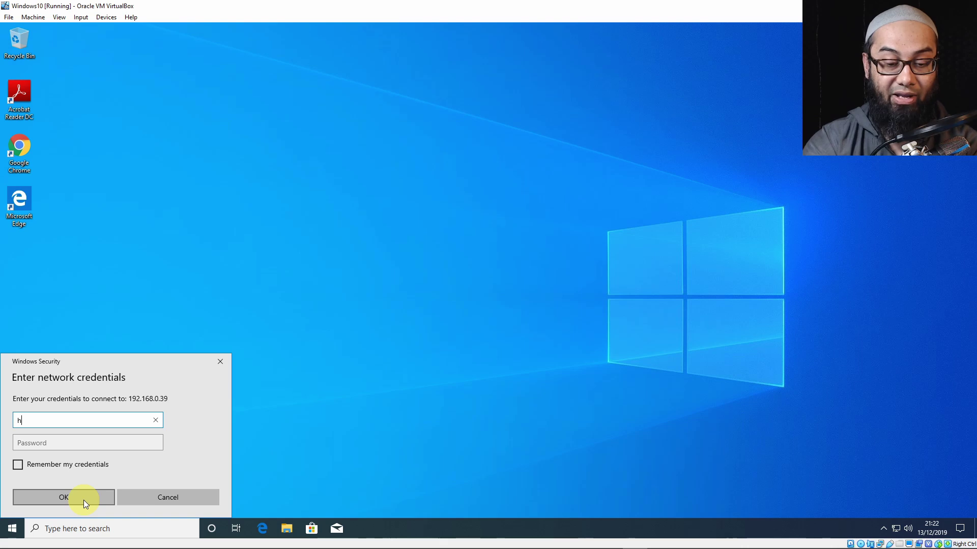
pyautogui.write('ealmytech')
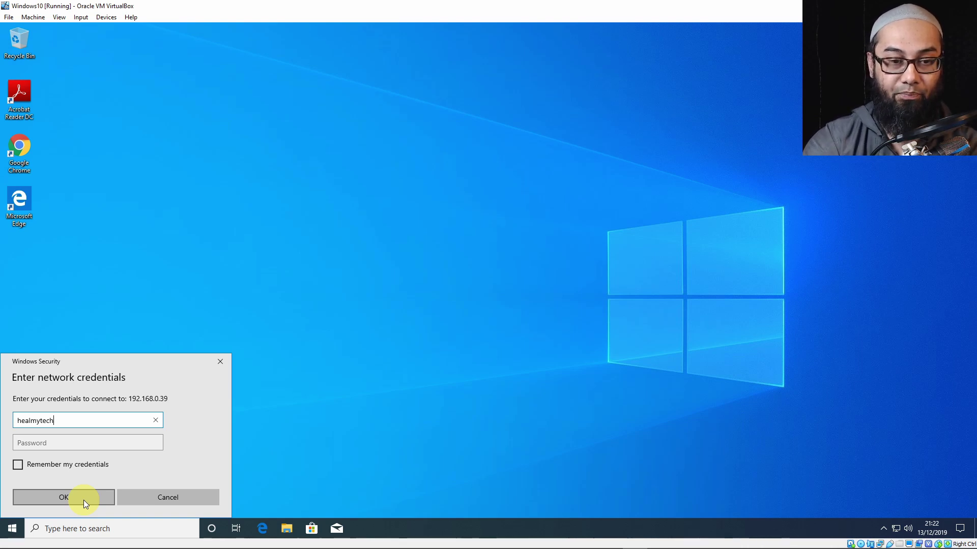
pyautogui.write('3')
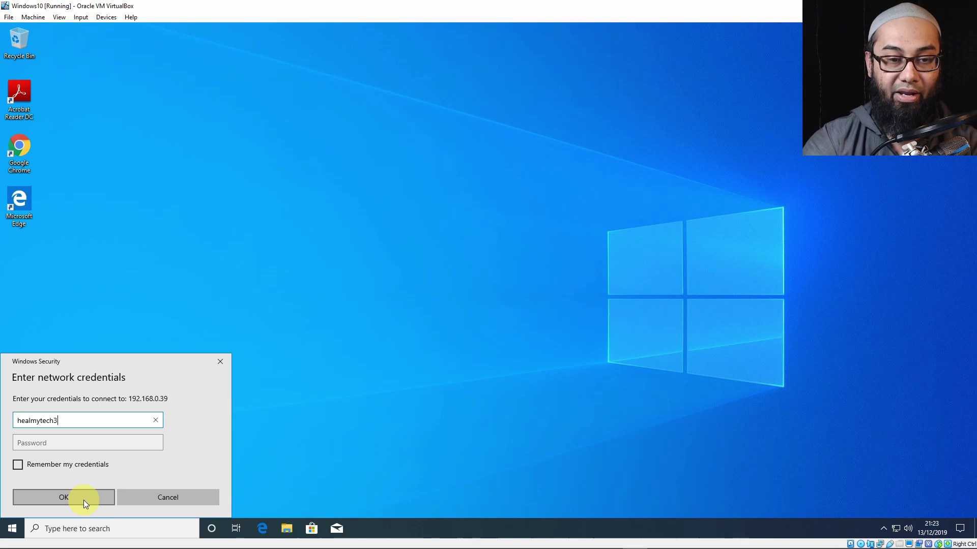
pyautogui.press('Tab')
pyautogui.write('******')
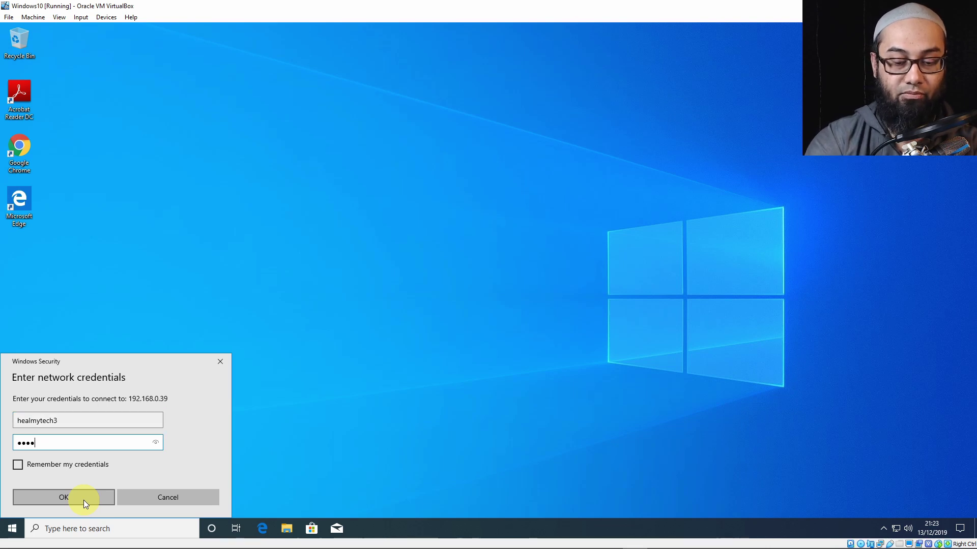
pyautogui.write('******')
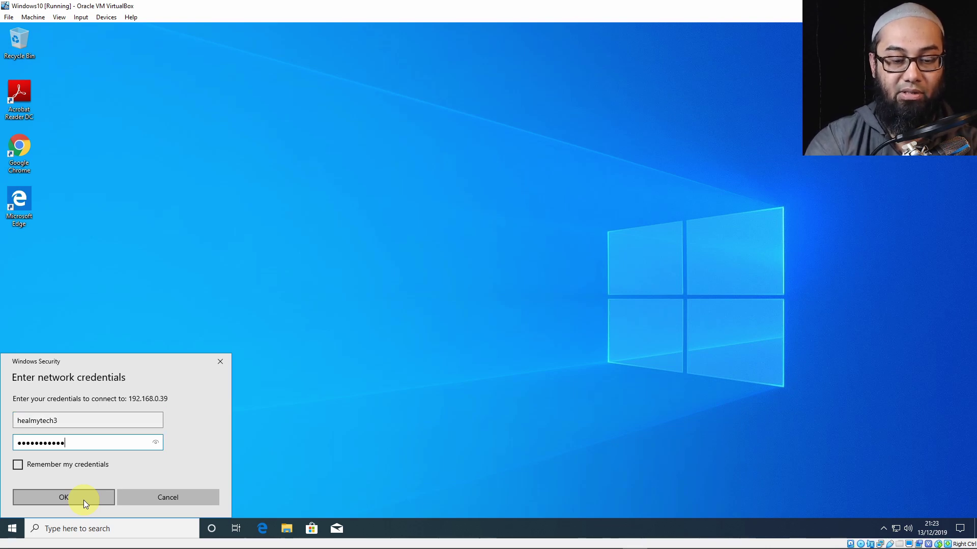
pyautogui.write('**')
pyautogui.press('Return')
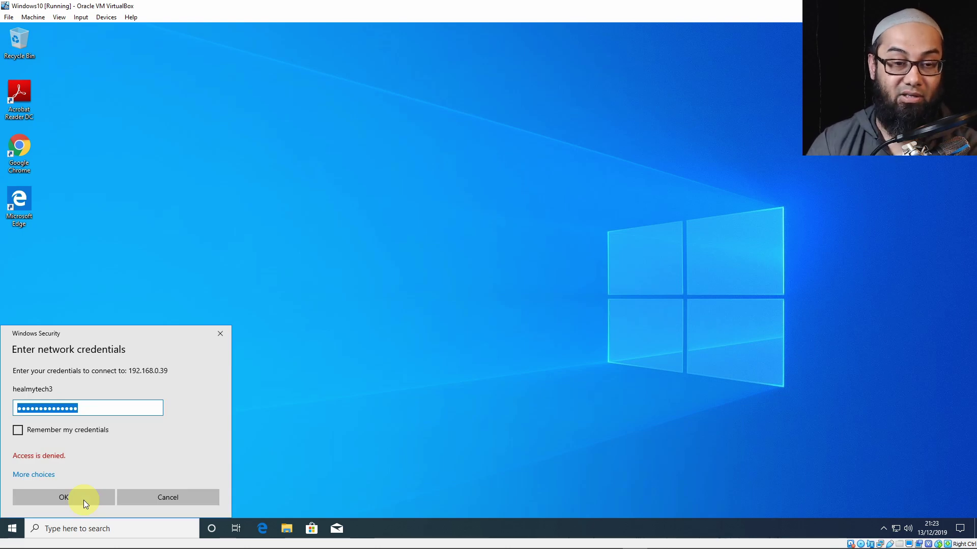
# Choose Use a different account and sign in as administrator with its password.
pyautogui.click(48, 477)
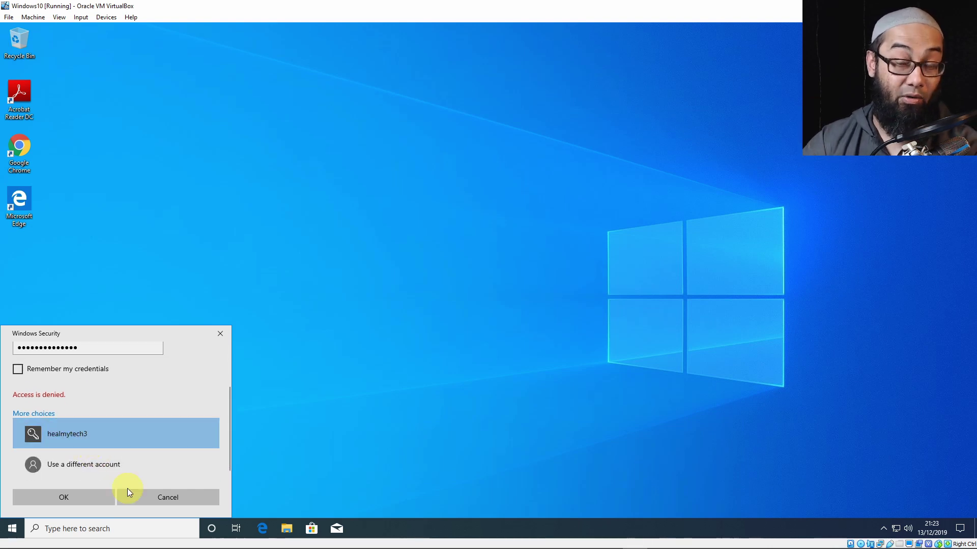
pyautogui.click(74, 465)
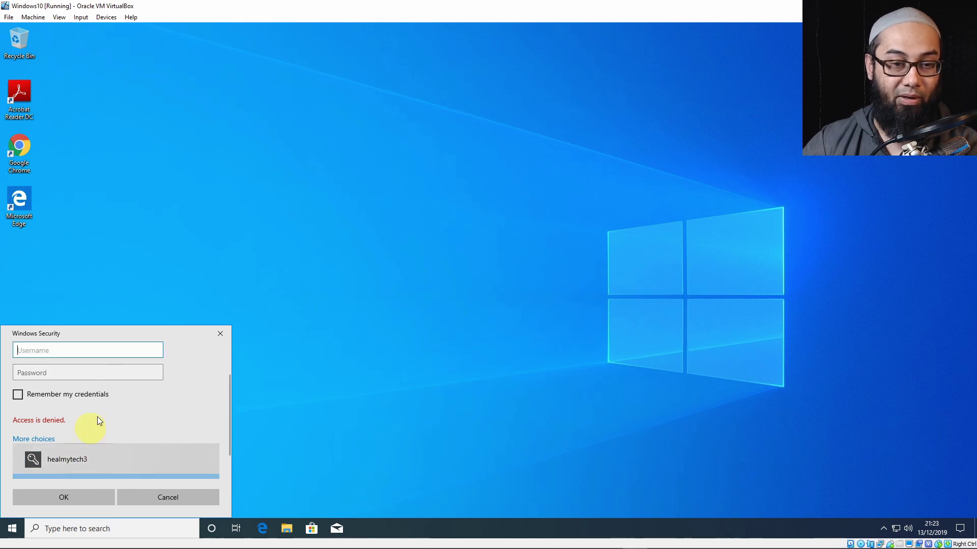
pyautogui.write('admin')
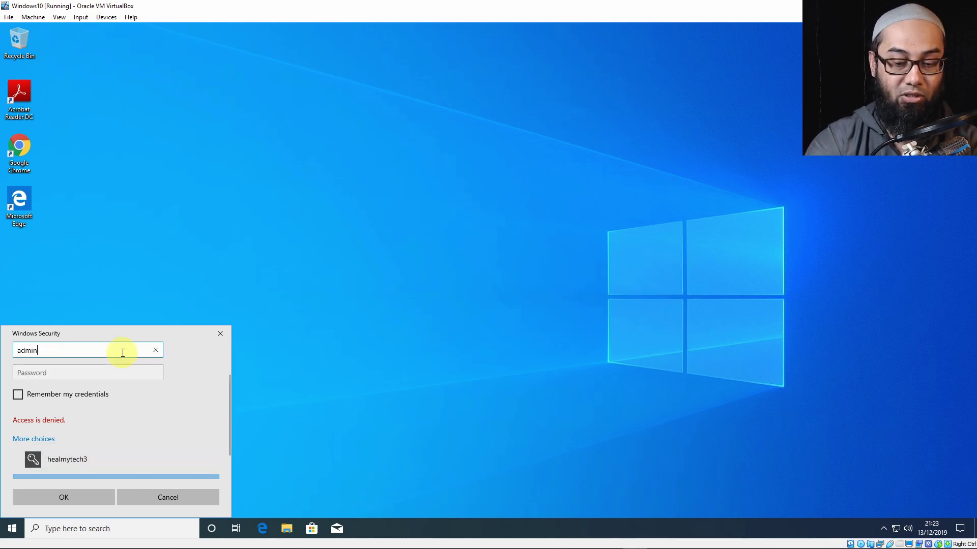
pyautogui.write('istrator')
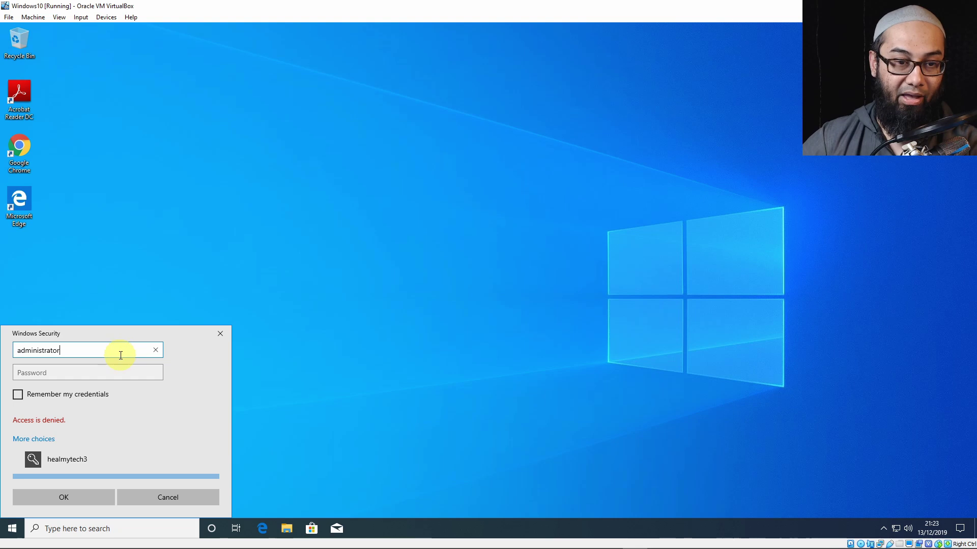
pyautogui.click(104, 379)
pyautogui.write('•••')
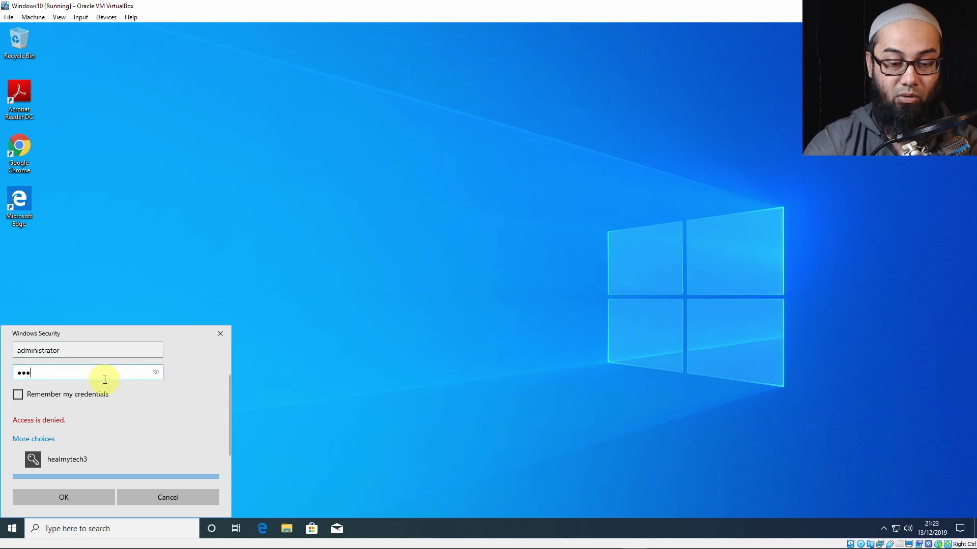
pyautogui.write('•••••')
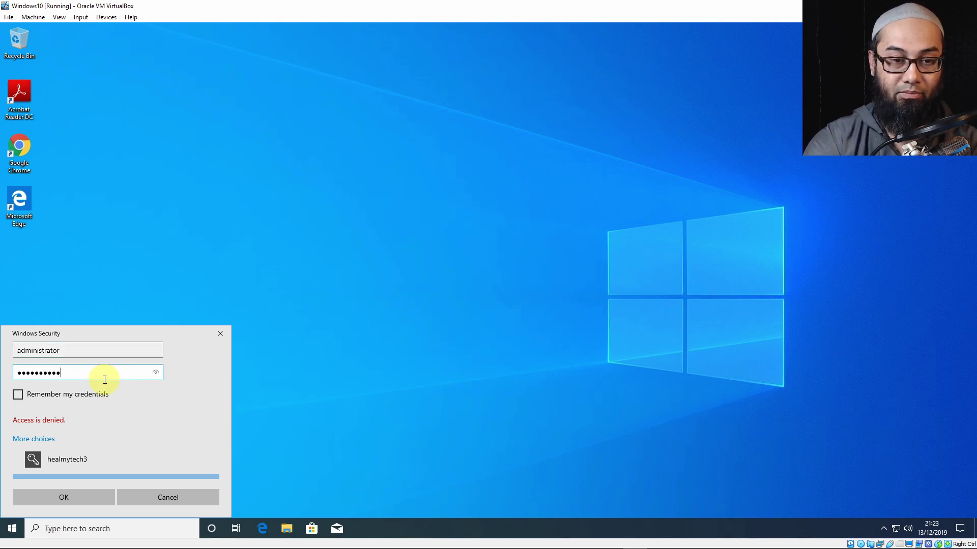
pyautogui.press('Return')
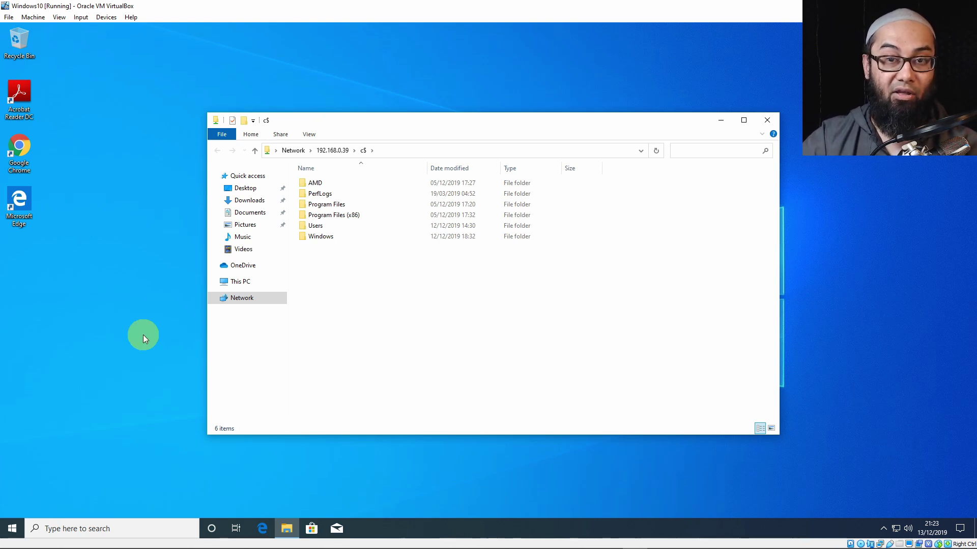
# Drag the c$ Explorer window up and to the left of the desktop.
pyautogui.moveTo(439, 130); pyautogui.dragTo(291, 82)
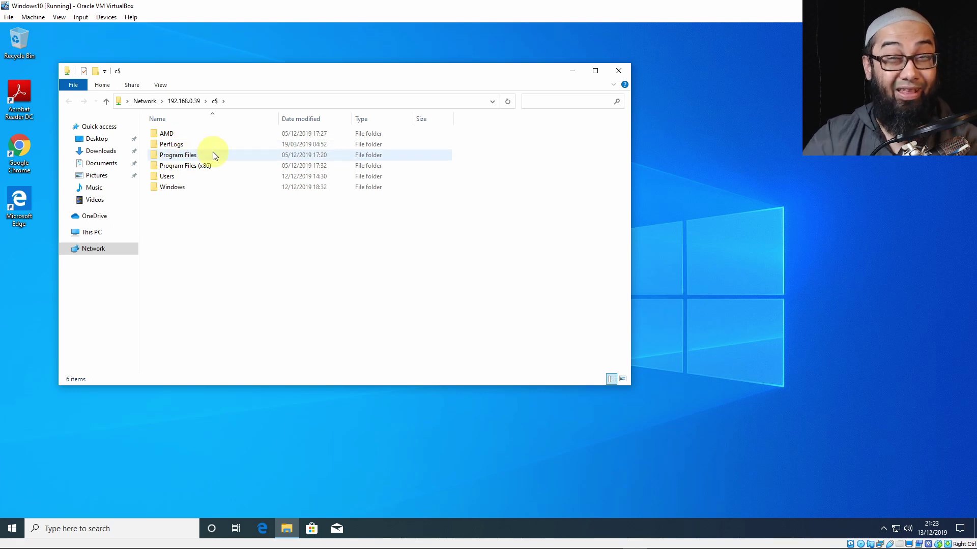
pyautogui.moveTo(213, 152)
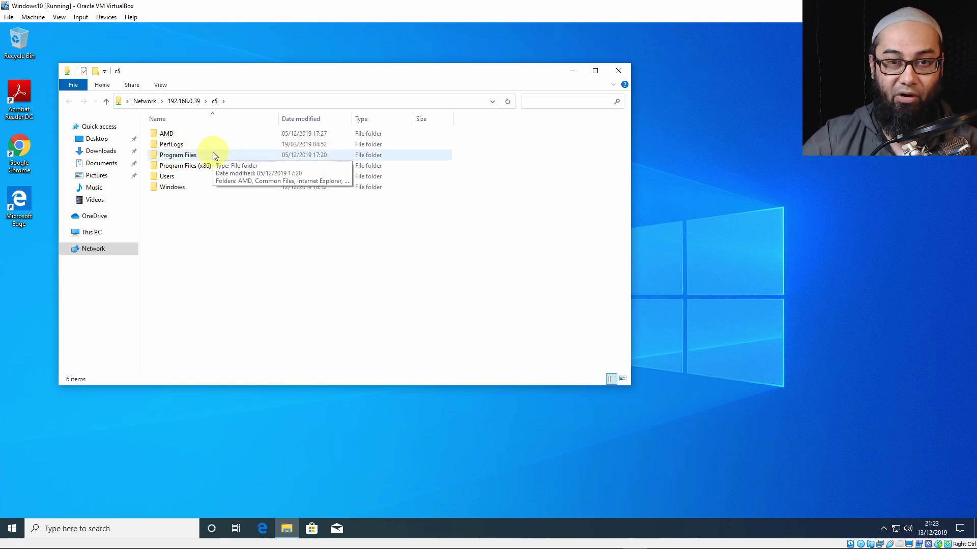
# Close the c$ File Explorer window and dismiss the Start menu, leaving an empty desktop.
pyautogui.click(617, 75)
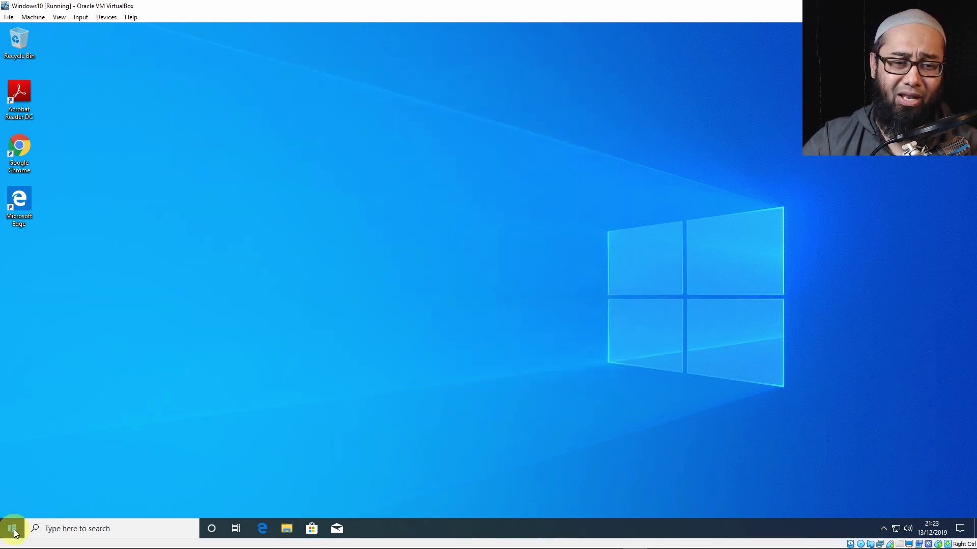
pyautogui.click(12, 531)
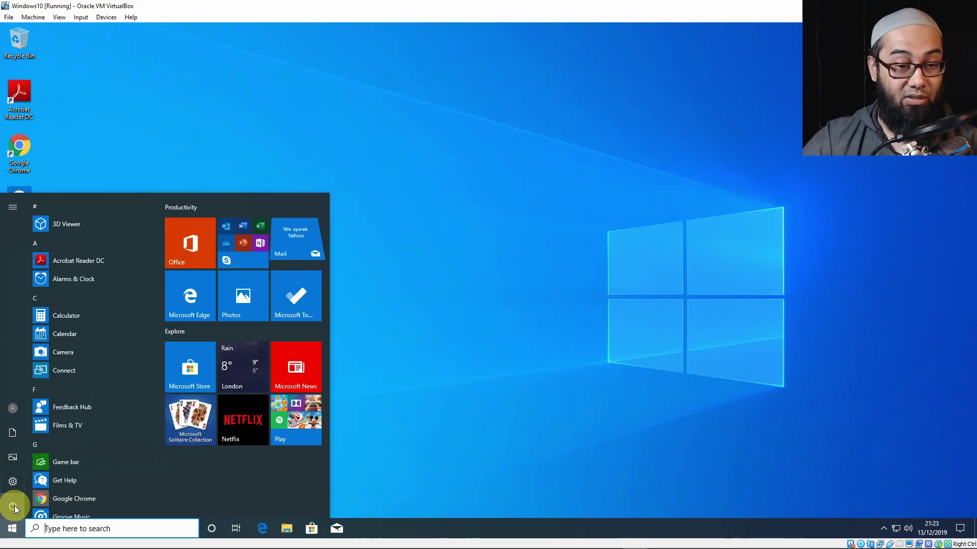
pyautogui.moveTo(15, 481)
pyautogui.click(402, 378)
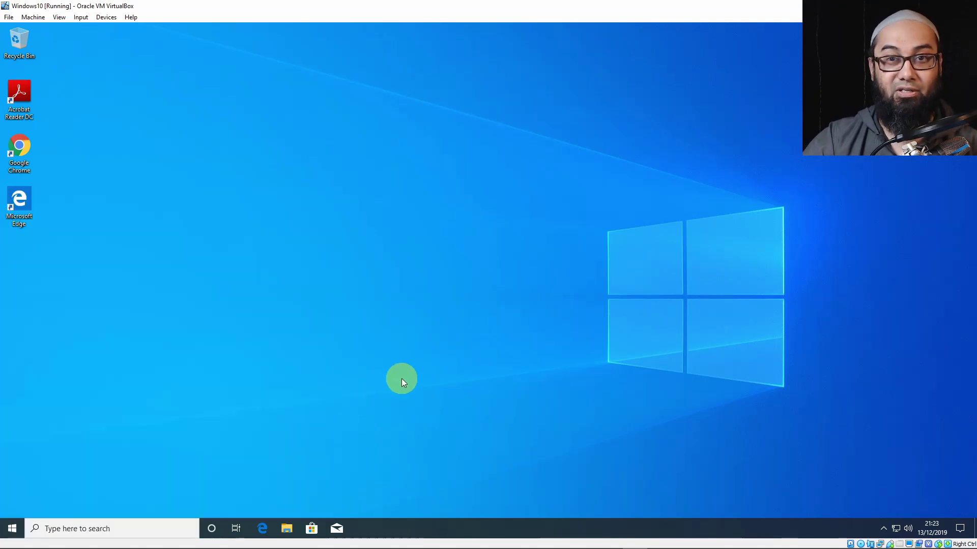